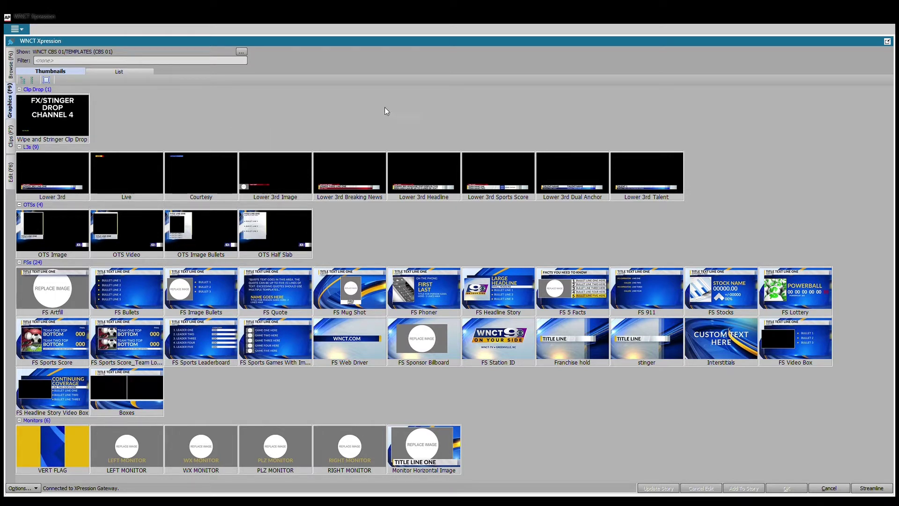
Choose the show's template library, look through the clip list, then return to the graphics templates.
click(241, 53)
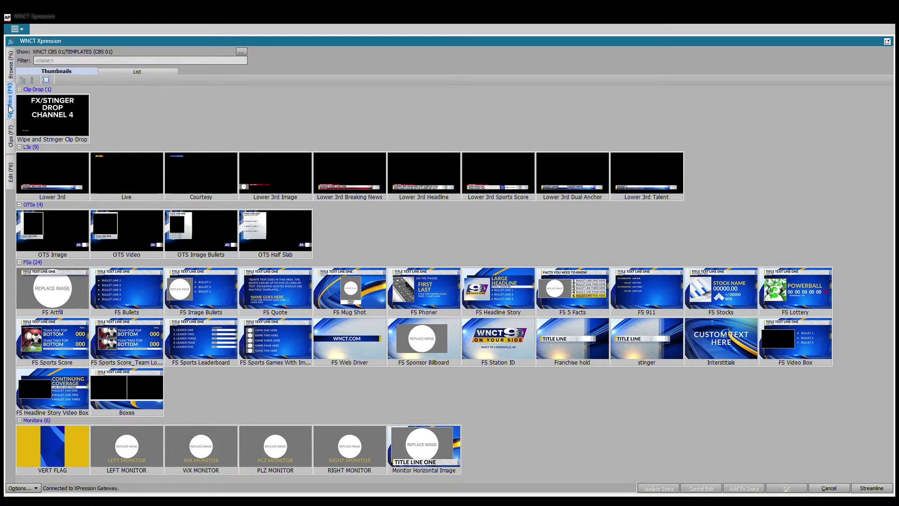
click(10, 143)
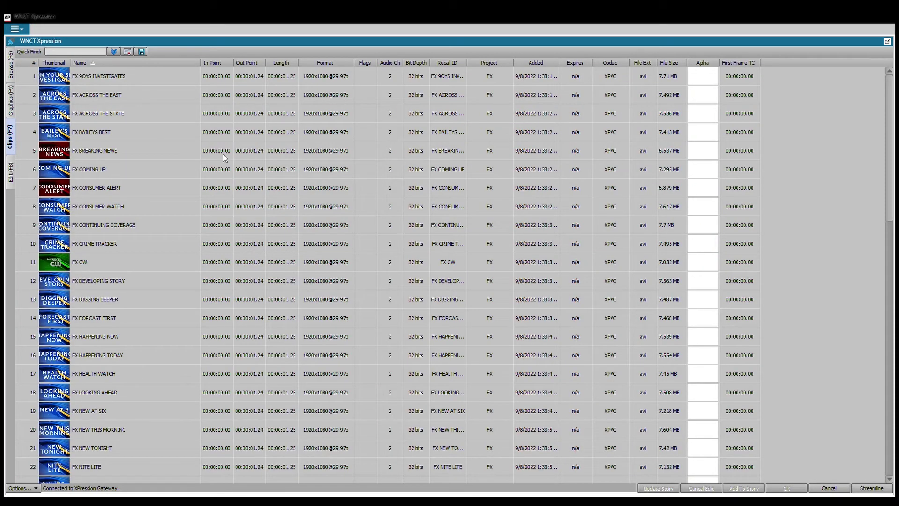
scroll(222, 153, down, 13)
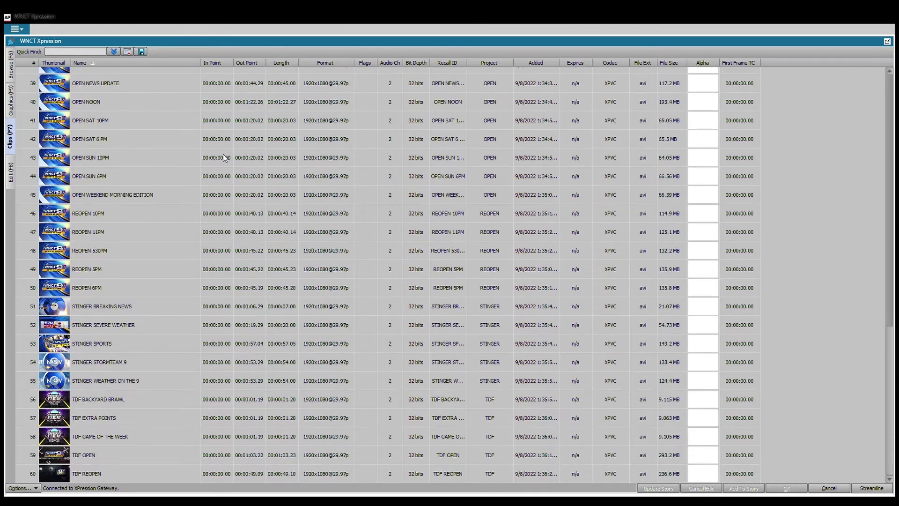
scroll(118, 267, up, 1)
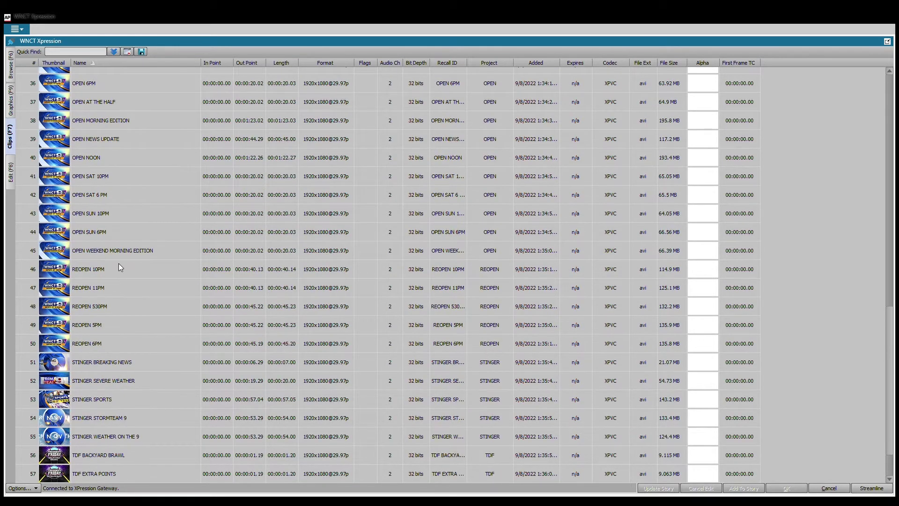
scroll(119, 293, up, 11)
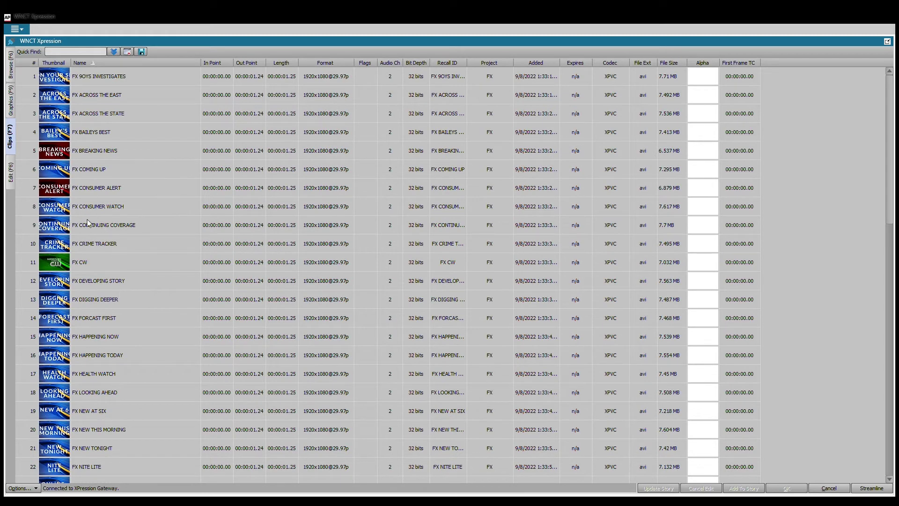
click(11, 102)
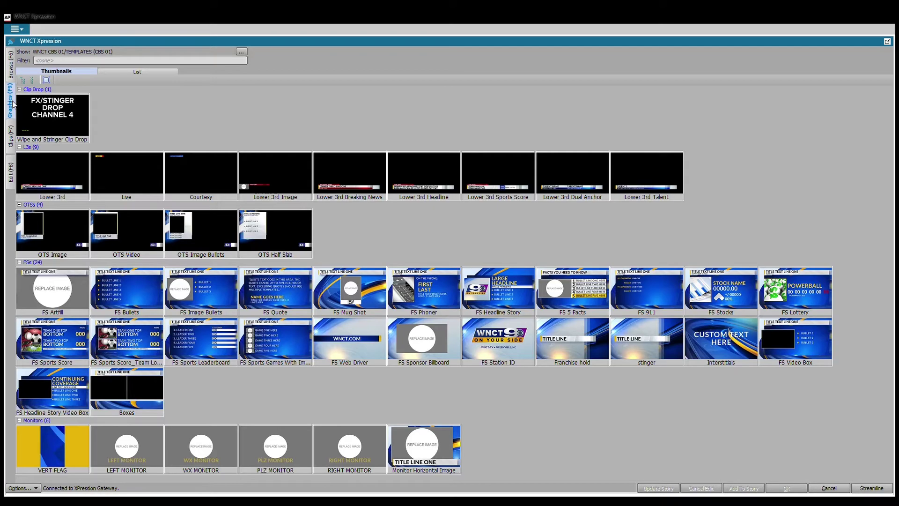
Open Wipe and Stinger Clip Drop, drop the FX CW clip into Drop Clip Here, and set No Pause.
double_click(59, 120)
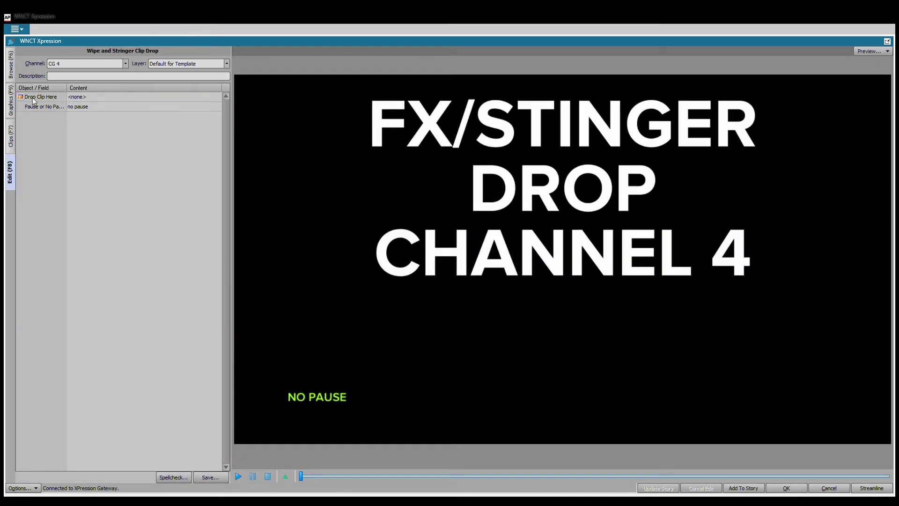
click(79, 97)
click(10, 138)
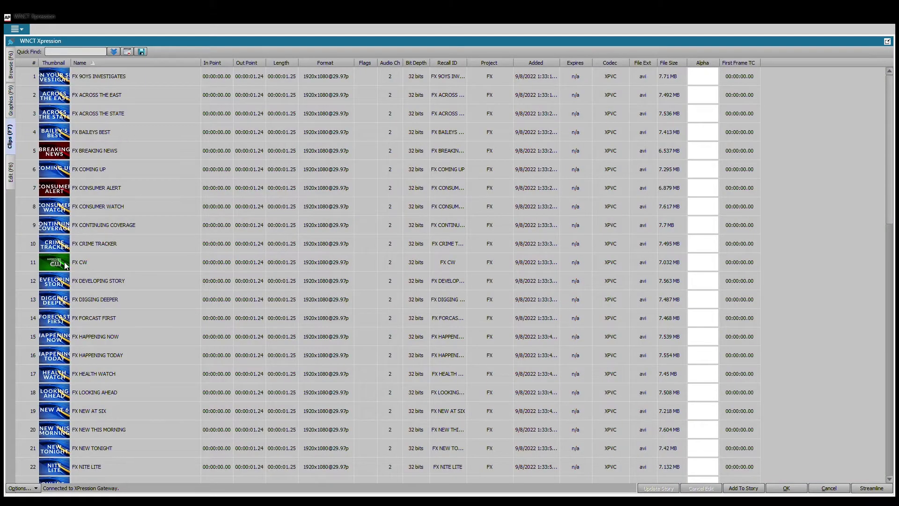
drag(123, 264, 17, 178)
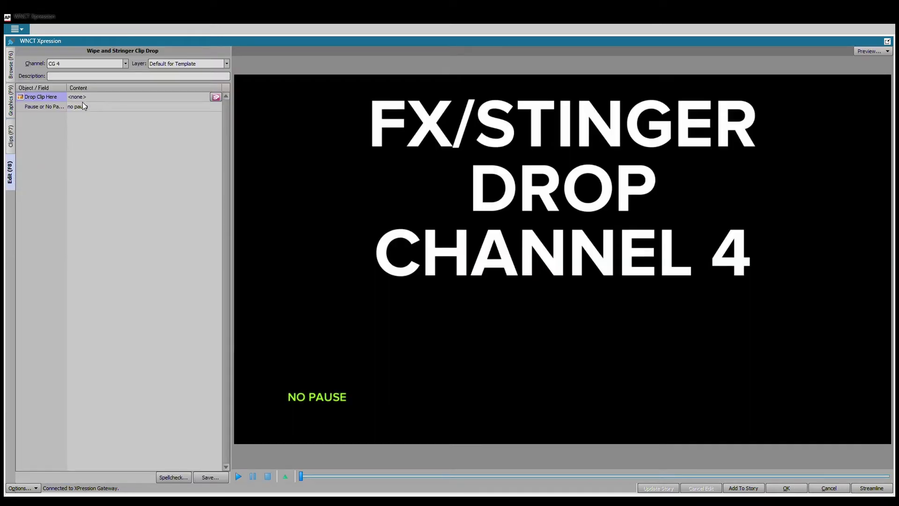
drag(83, 97, 82, 96)
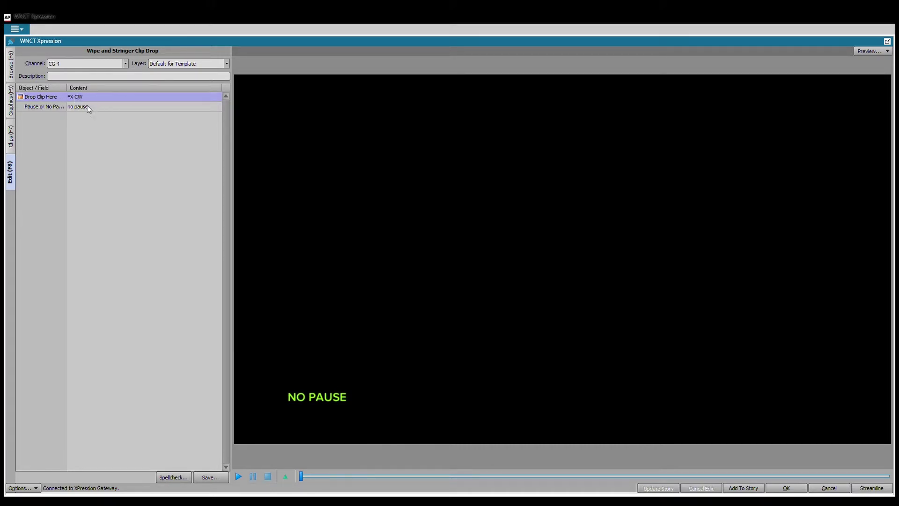
click(83, 108)
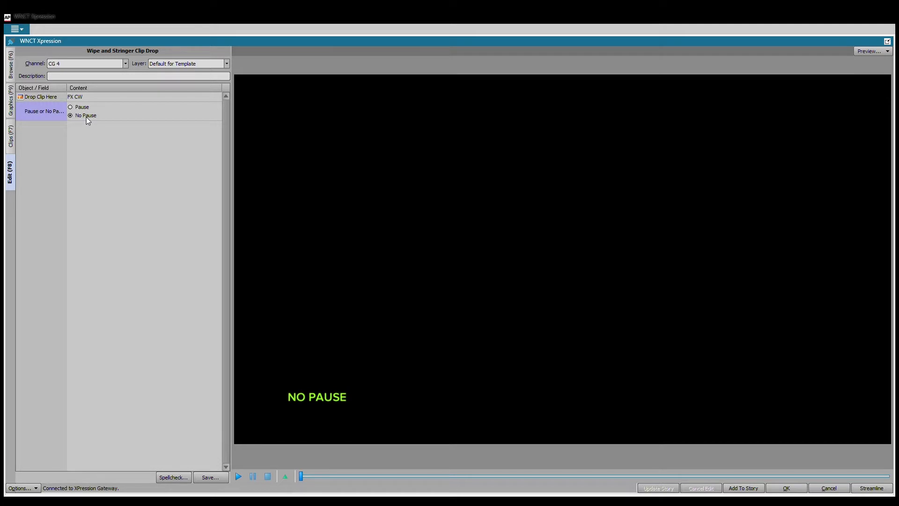
click(108, 173)
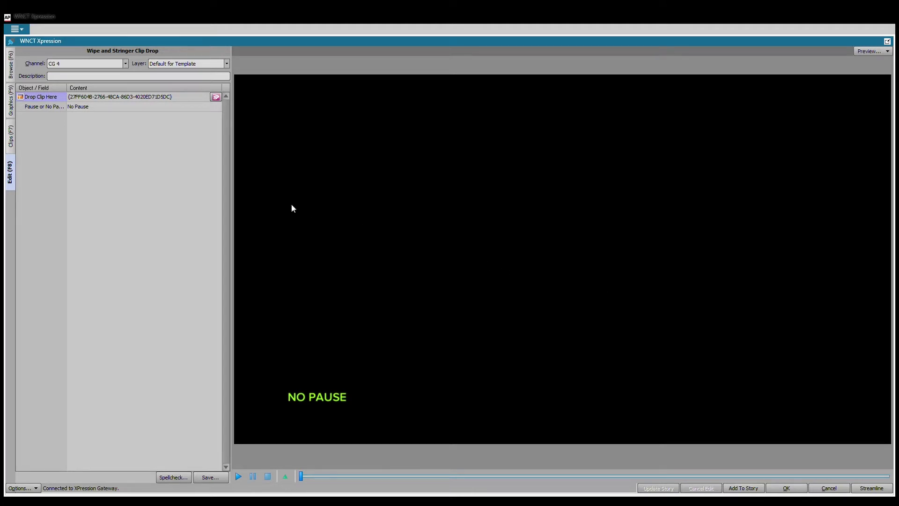
Open the Lower 3rd template and set its Line 1 text to 'new l3'.
click(11, 100)
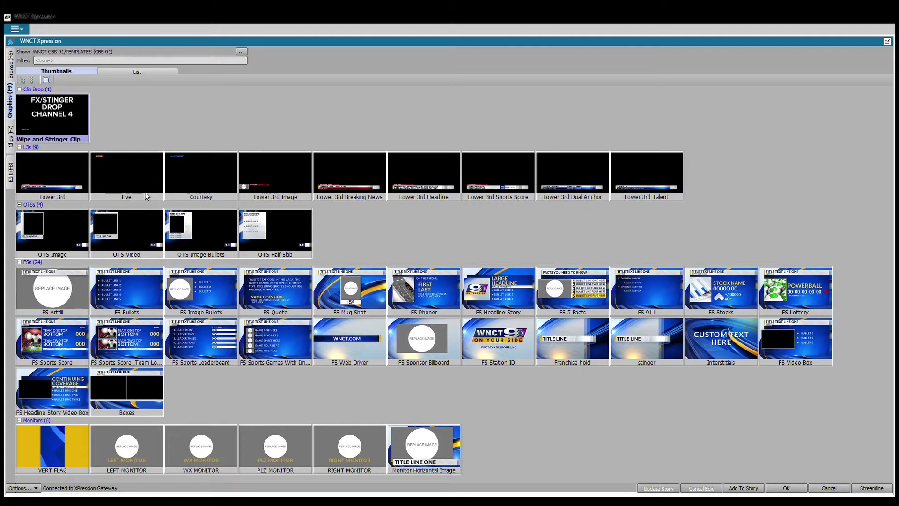
double_click(61, 181)
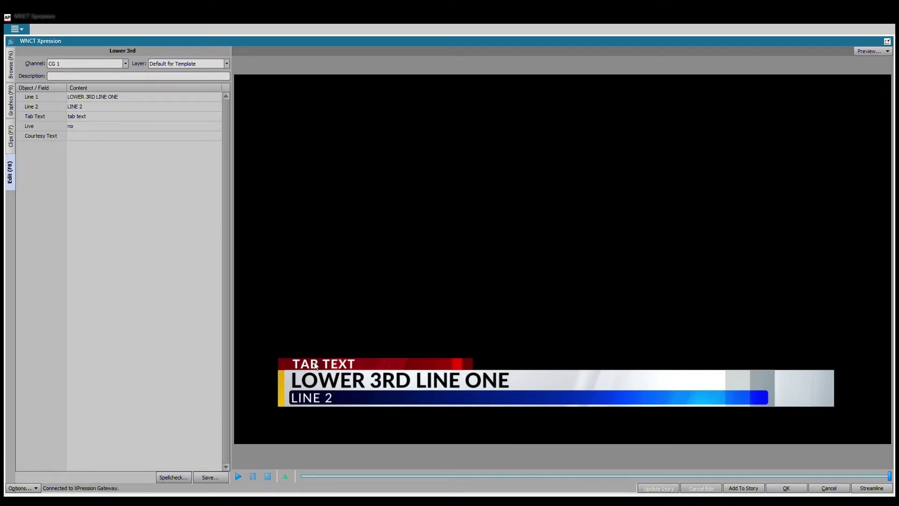
click(99, 99)
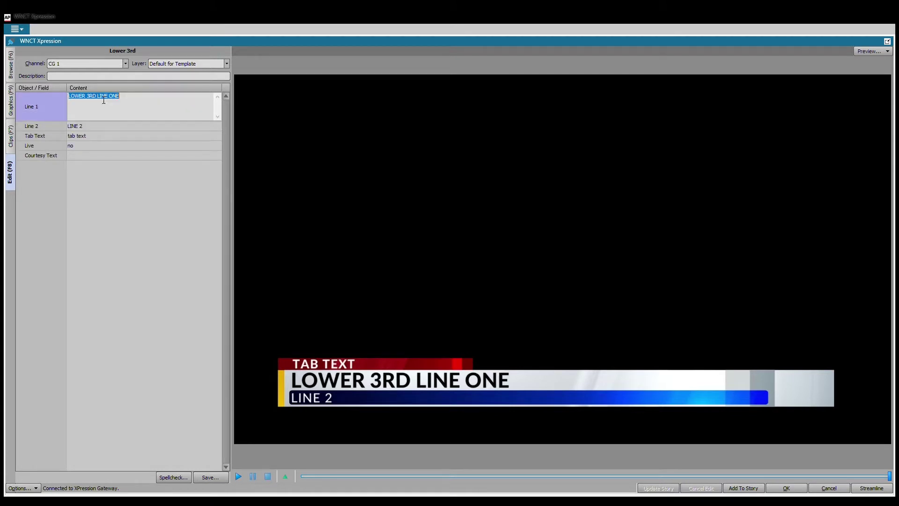
text(new l3)
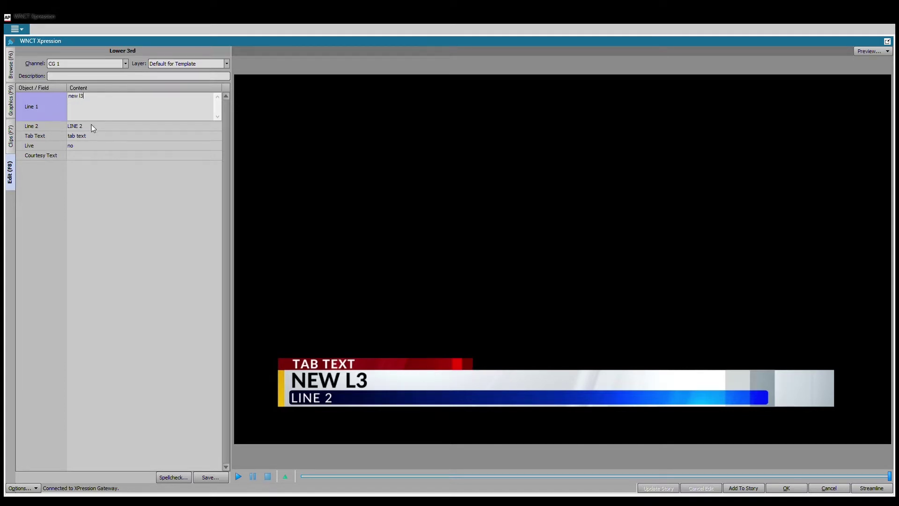
Clear the Line 2 and Tab Text fields and go back to the graphics templates.
click(95, 129)
key(BackSpace)
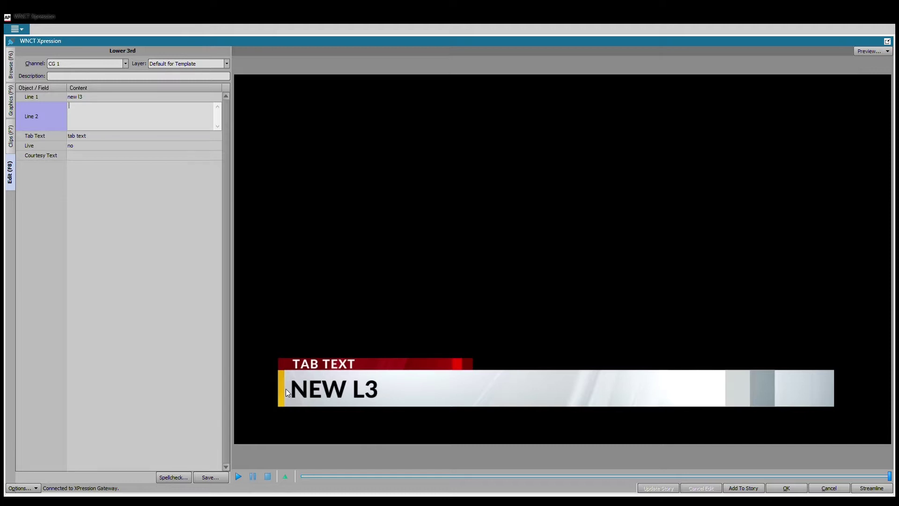
click(95, 141)
key(BackSpace)
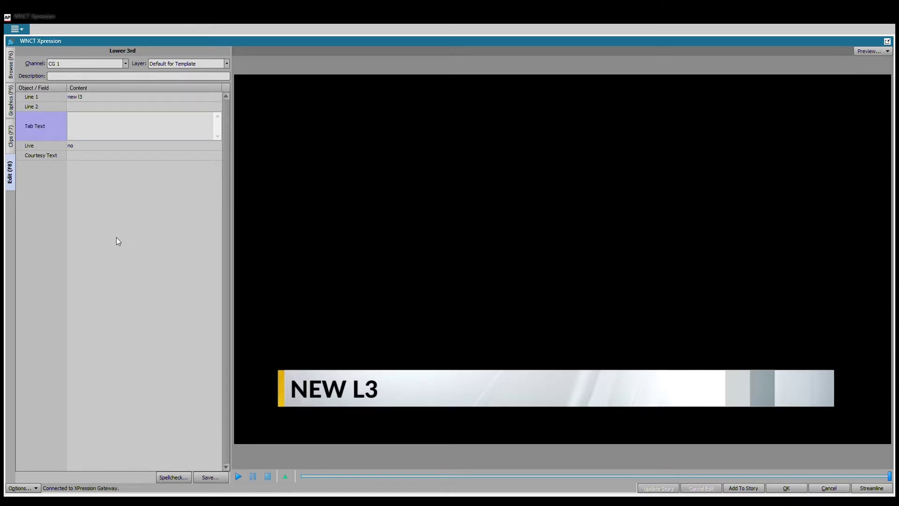
click(116, 237)
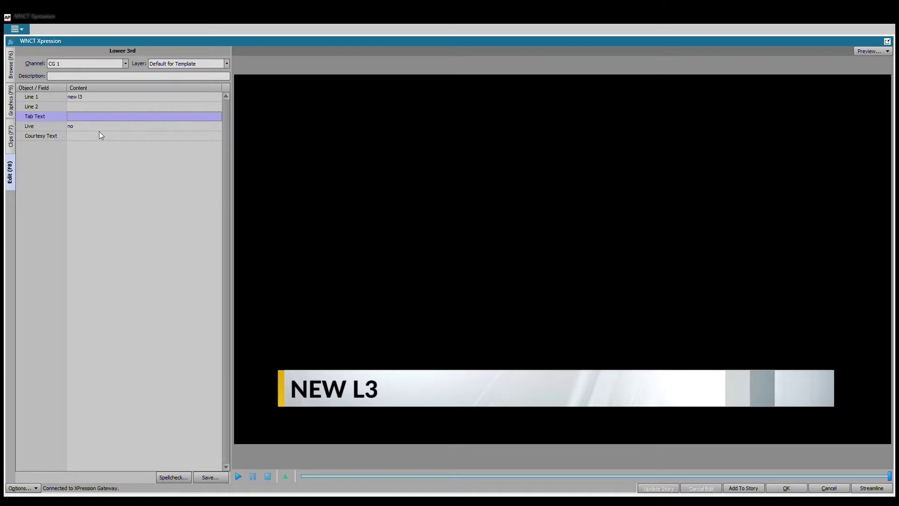
click(11, 100)
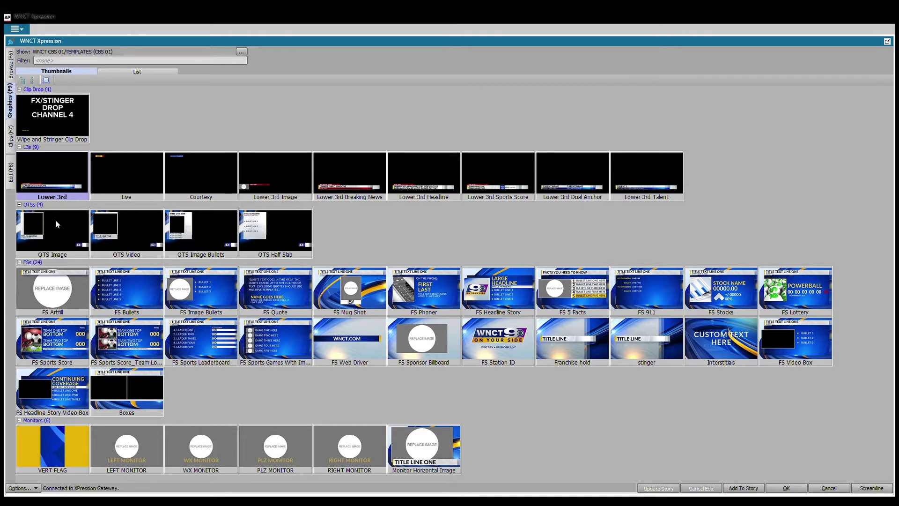
Open the OTS Image template with the graphic on the Right side and the Square image type.
click(60, 236)
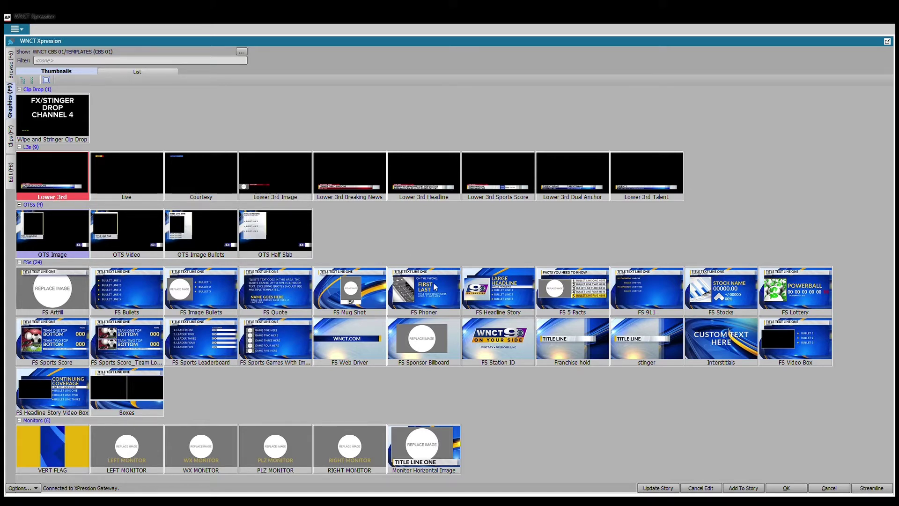
key(F8)
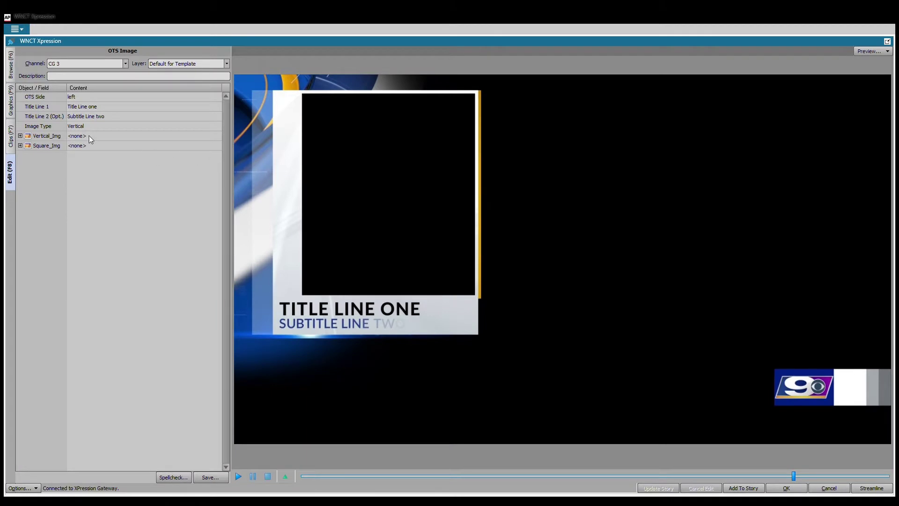
click(82, 97)
click(81, 107)
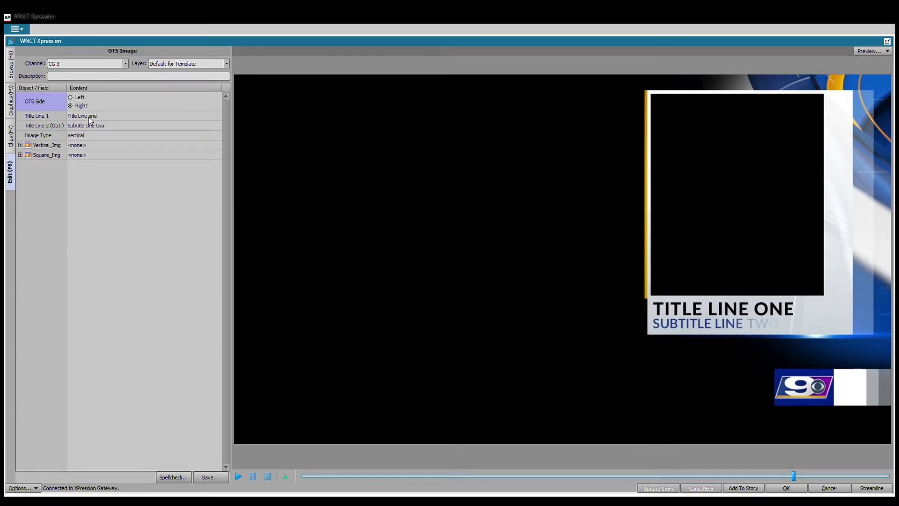
click(89, 117)
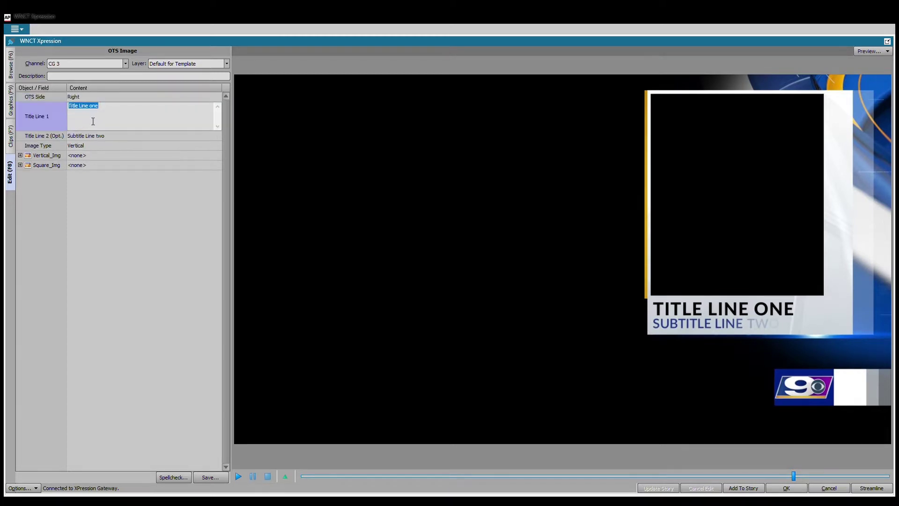
click(86, 146)
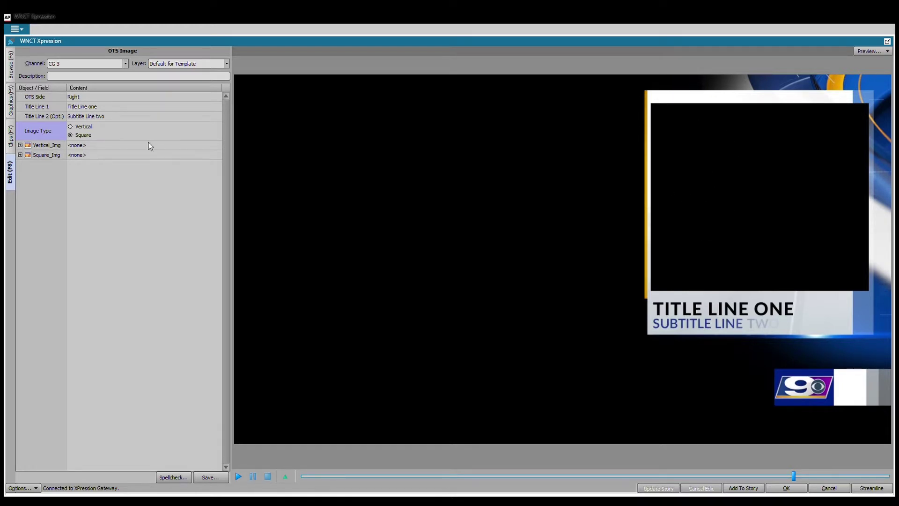
Collapse Vertical_Img, expand the Square_Img field, and select its Material Face row.
click(20, 146)
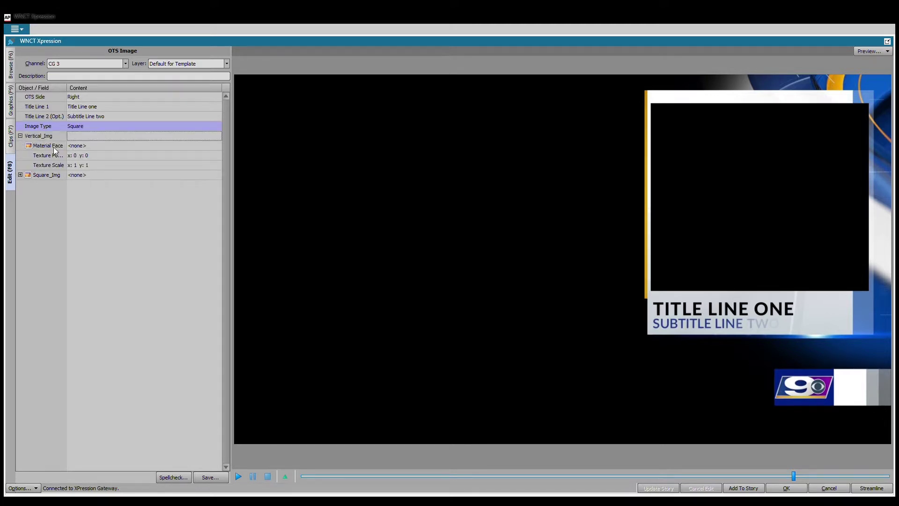
click(20, 136)
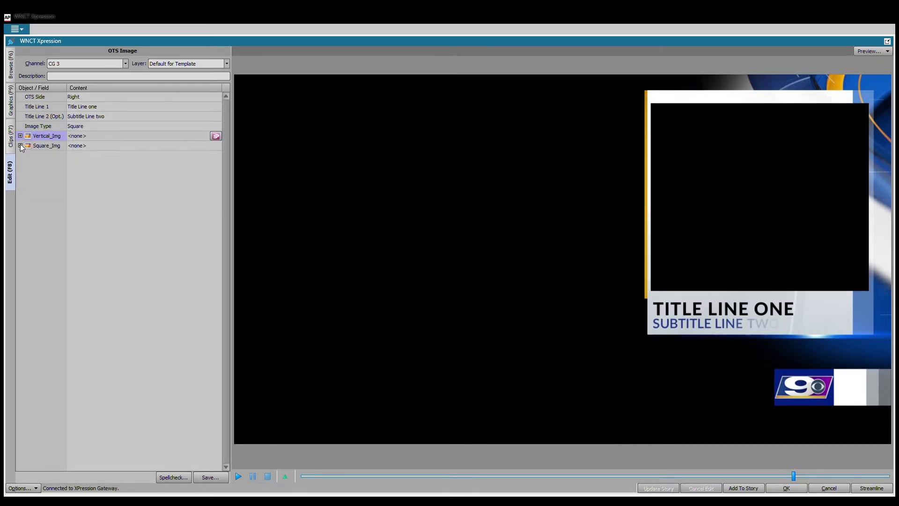
click(21, 146)
click(81, 156)
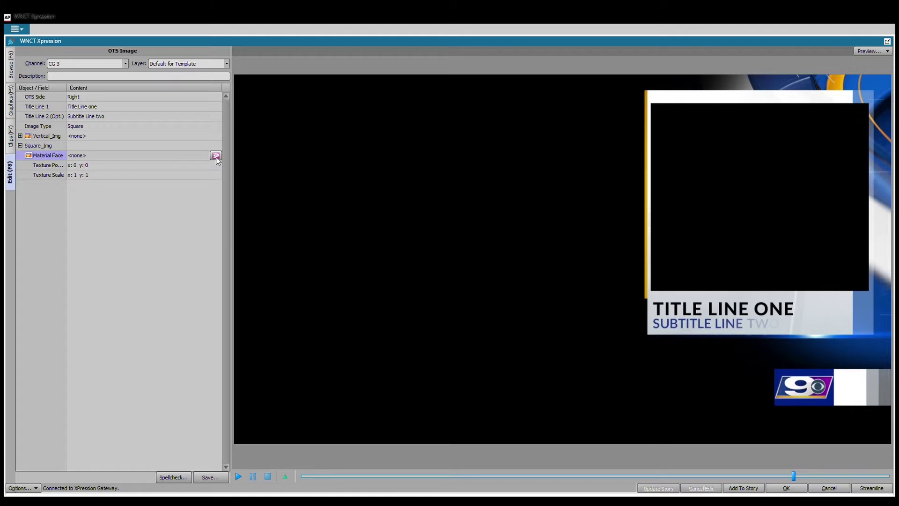
Browse for the Material Face image and sign in to Streamline with your username and password.
click(215, 155)
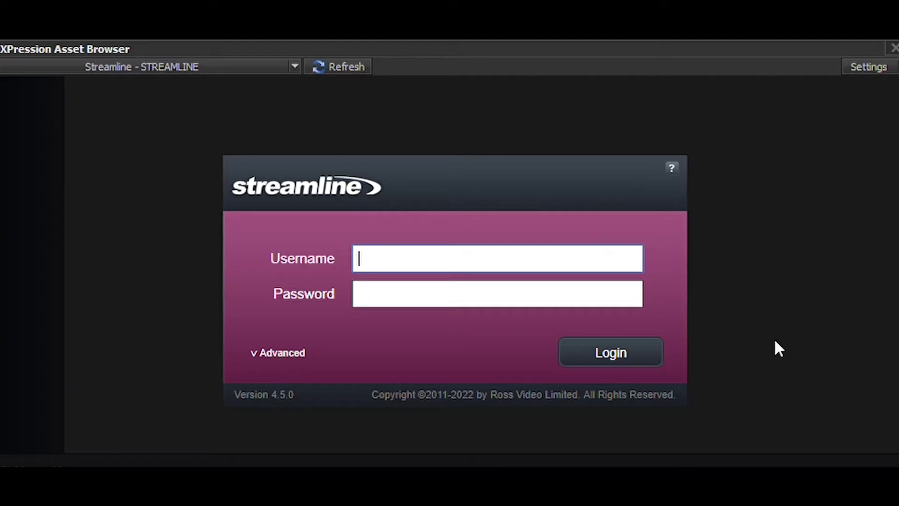
text(chedmonds)
key(Tab)
text(*********)
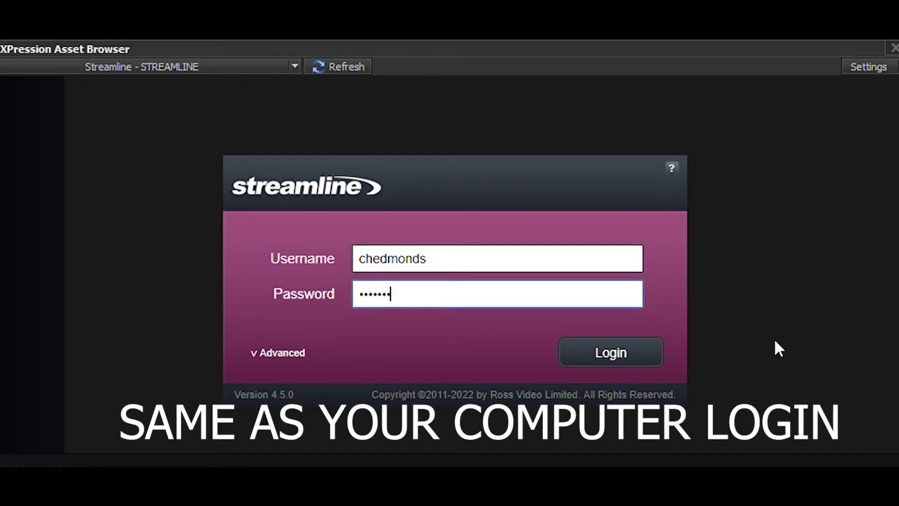
text(***)
key(Return)
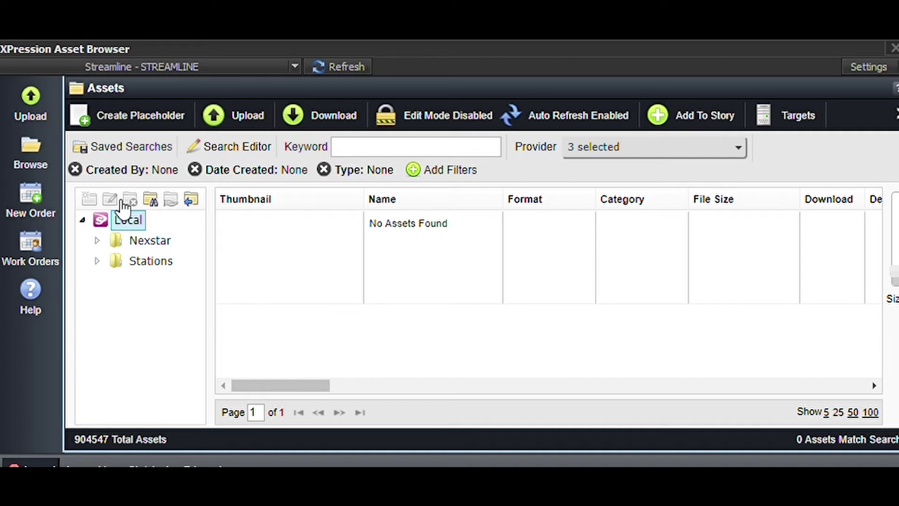
Expand the Nexstar folder and look through the 2020 Election Headshots and Olympics flag images.
double_click(107, 234)
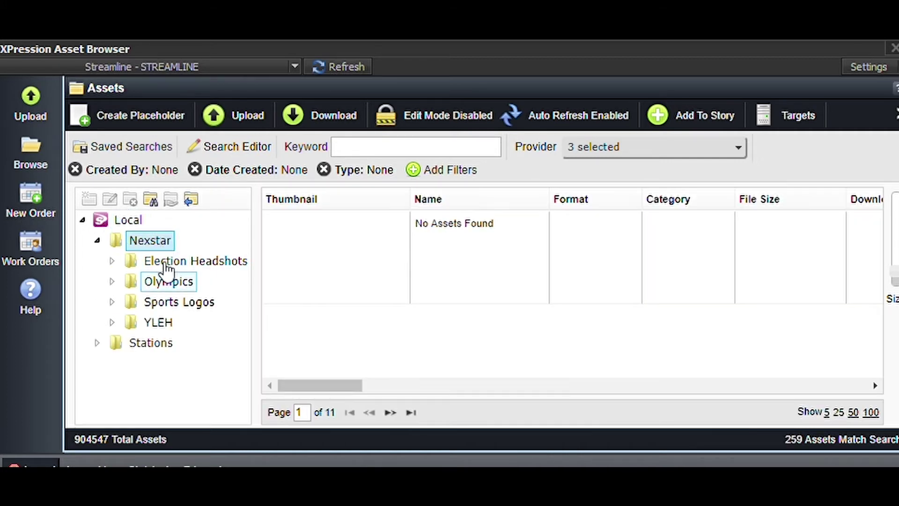
click(165, 259)
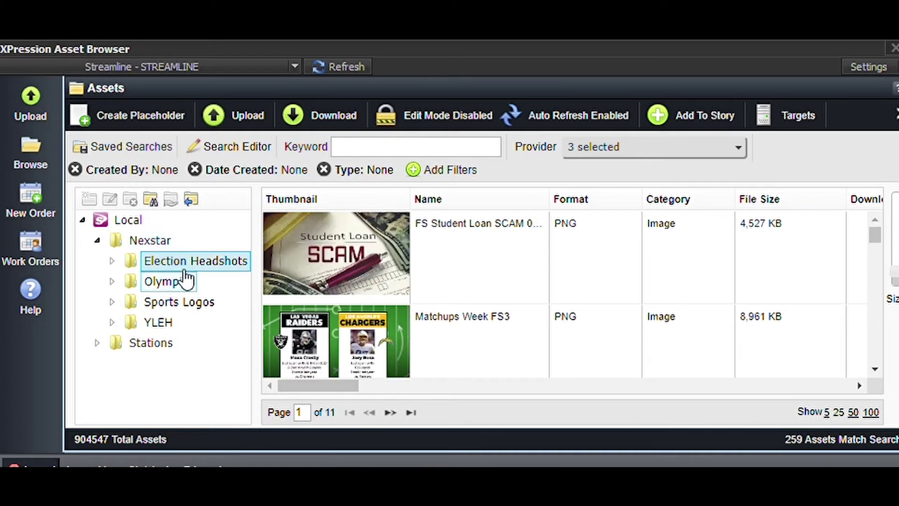
click(112, 261)
click(164, 279)
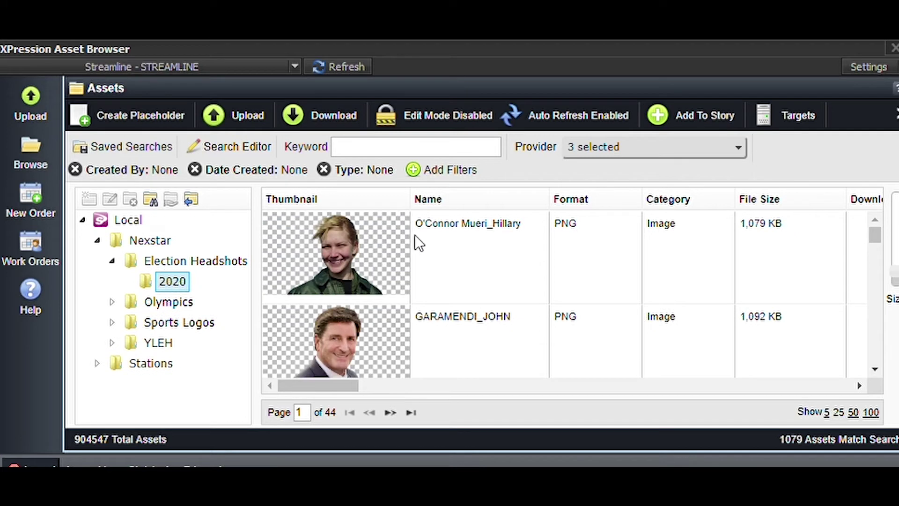
click(111, 259)
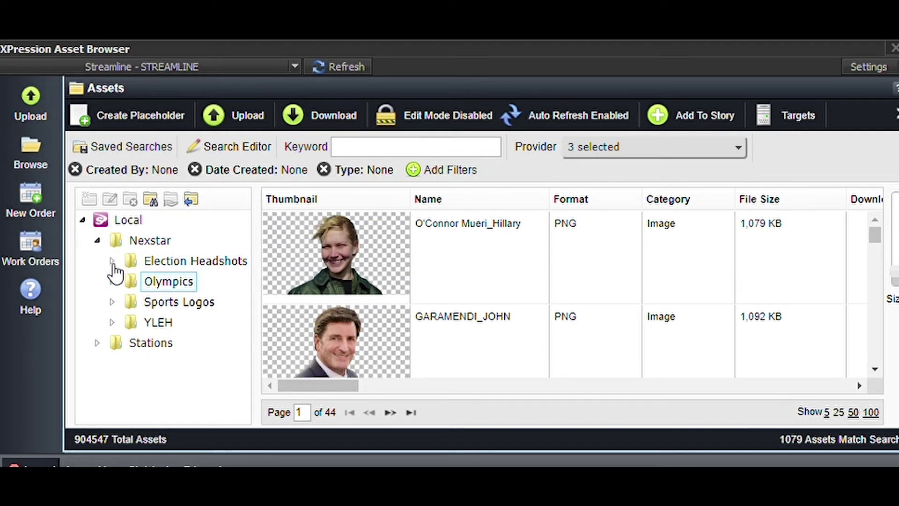
click(112, 281)
click(170, 301)
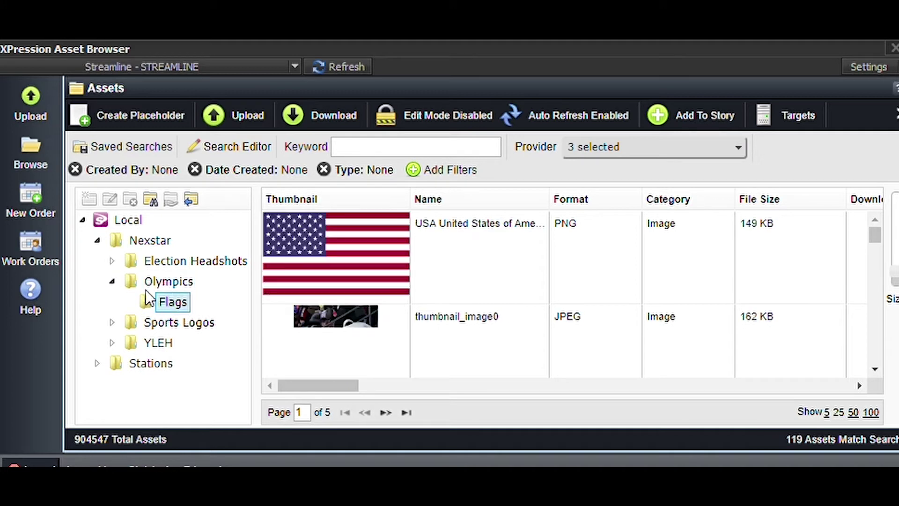
Browse the Sports Logos ncaa and mlb folders, then collapse Sports Logos and Olympics.
click(112, 322)
scroll(195, 335, down, 4)
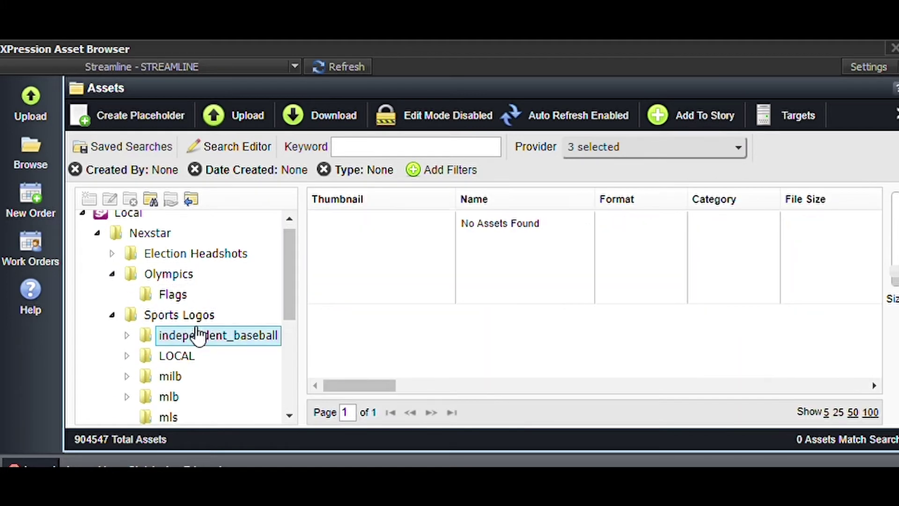
click(171, 267)
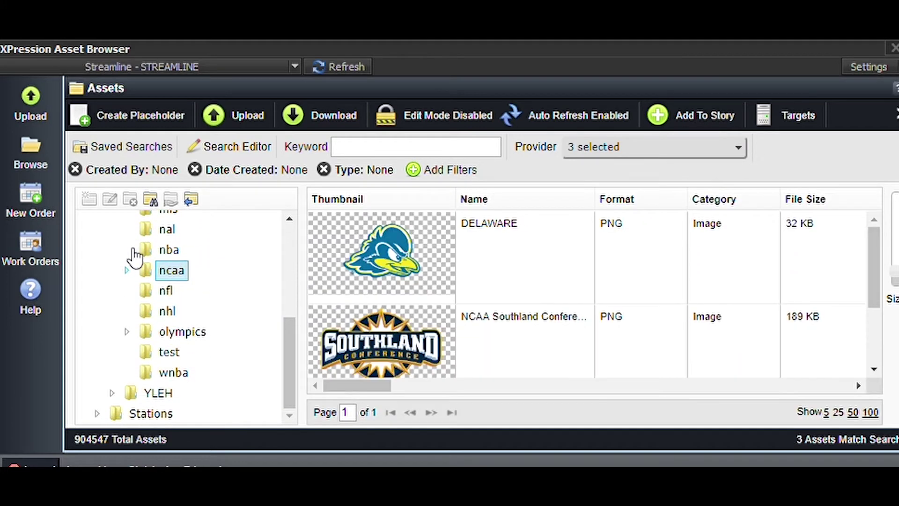
scroll(195, 285, up, 5)
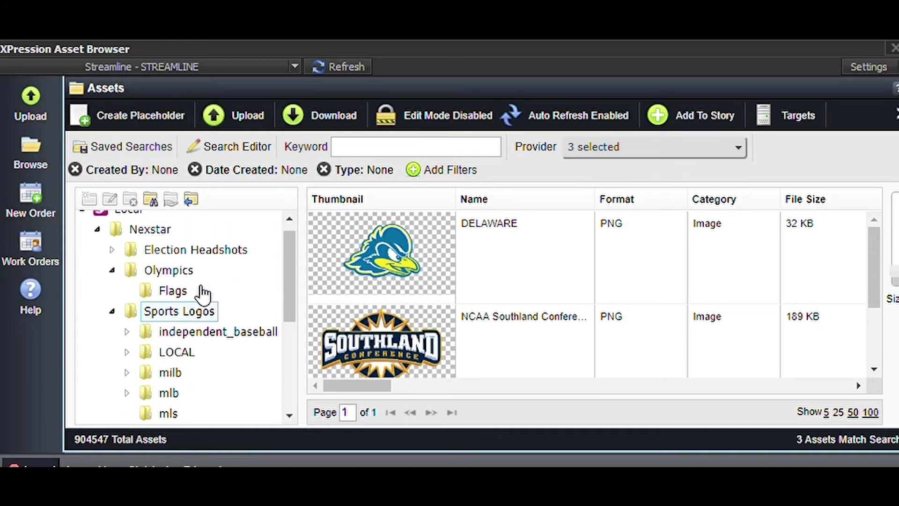
scroll(216, 335, down, 5)
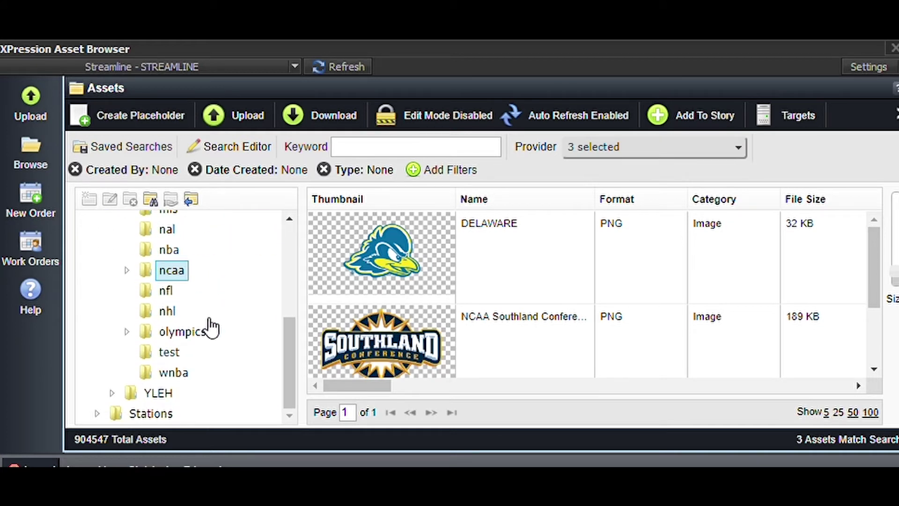
scroll(211, 328, up, 3)
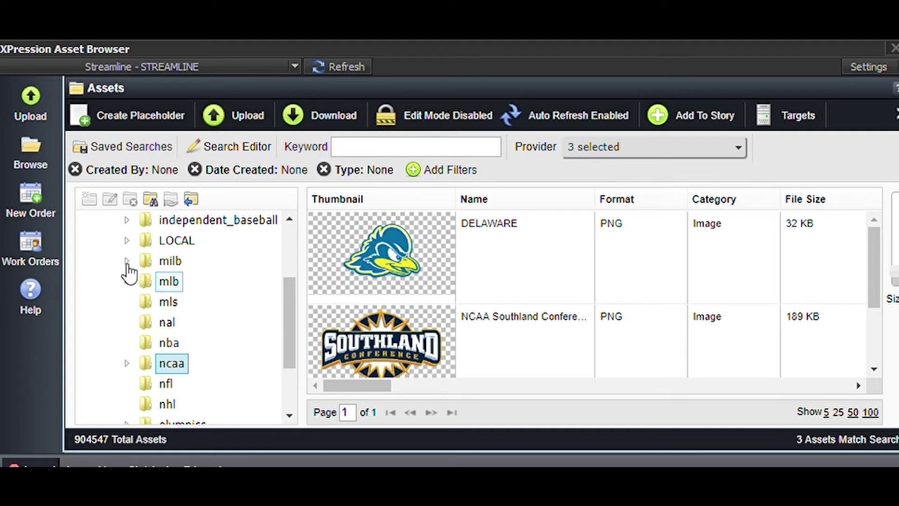
click(127, 281)
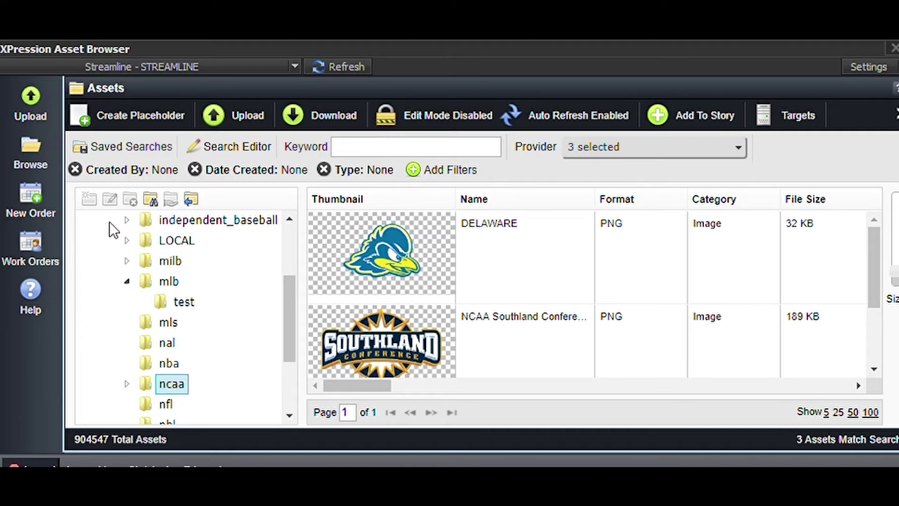
scroll(161, 317, up, 3)
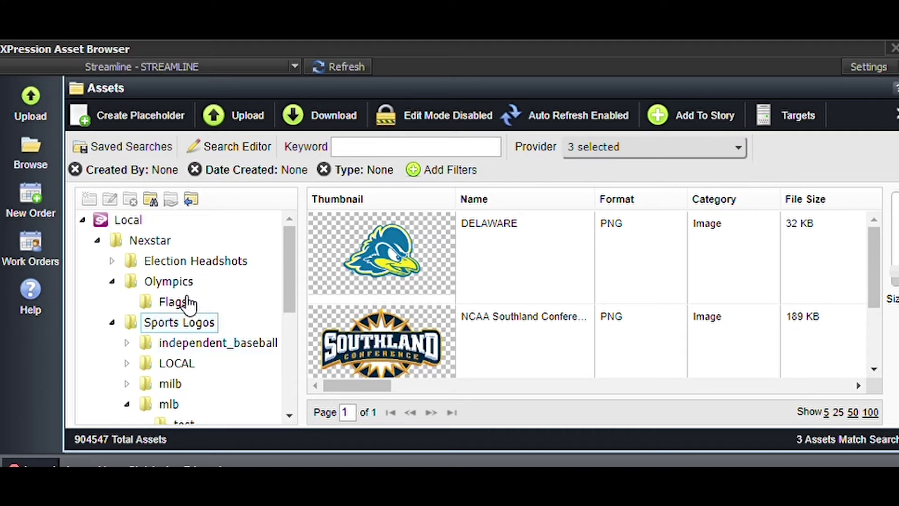
scroll(184, 300, down, 6)
scroll(176, 301, up, 7)
click(113, 322)
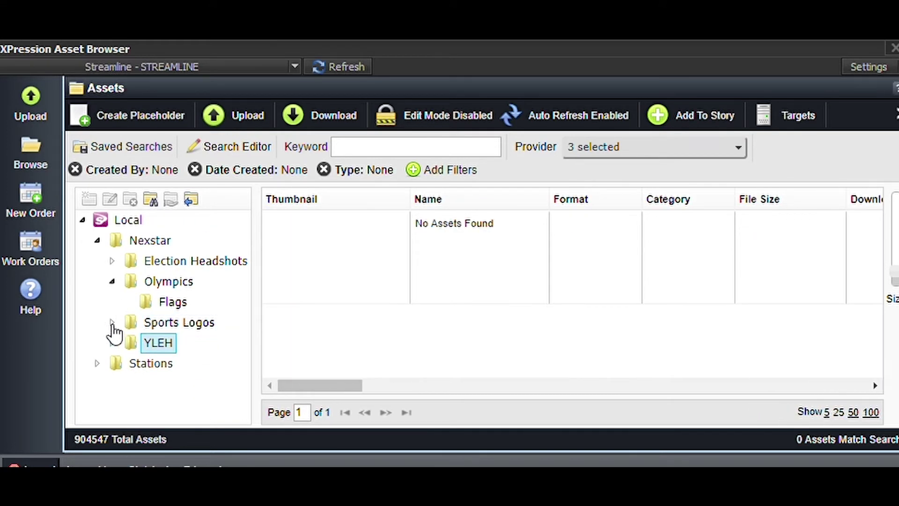
click(113, 280)
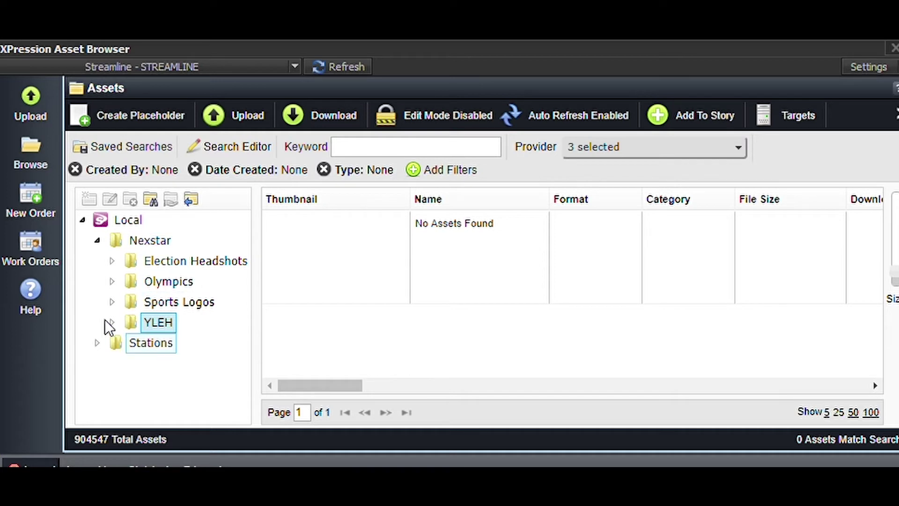
Expand Stations and WNCT, view the Fullscreen, Maps and Mugs folders, ending on Fullscreen.
click(97, 342)
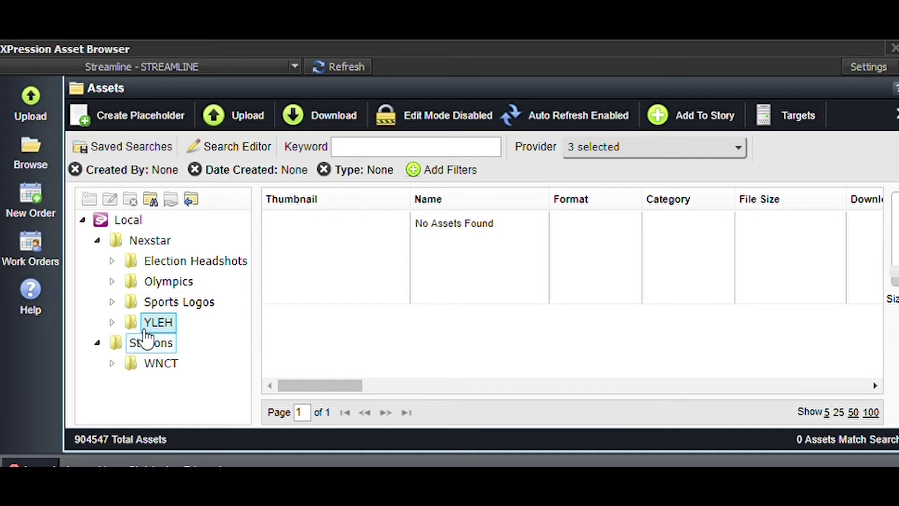
click(112, 363)
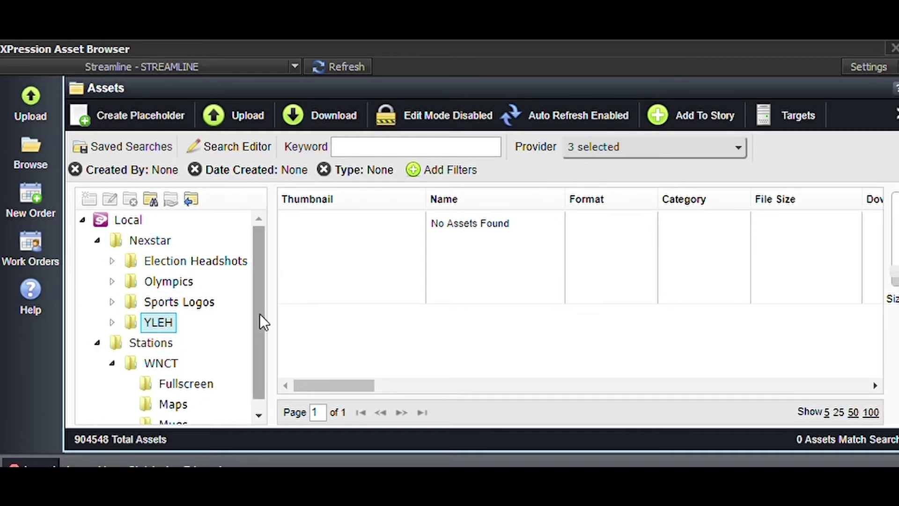
scroll(202, 304, down, 1)
click(186, 371)
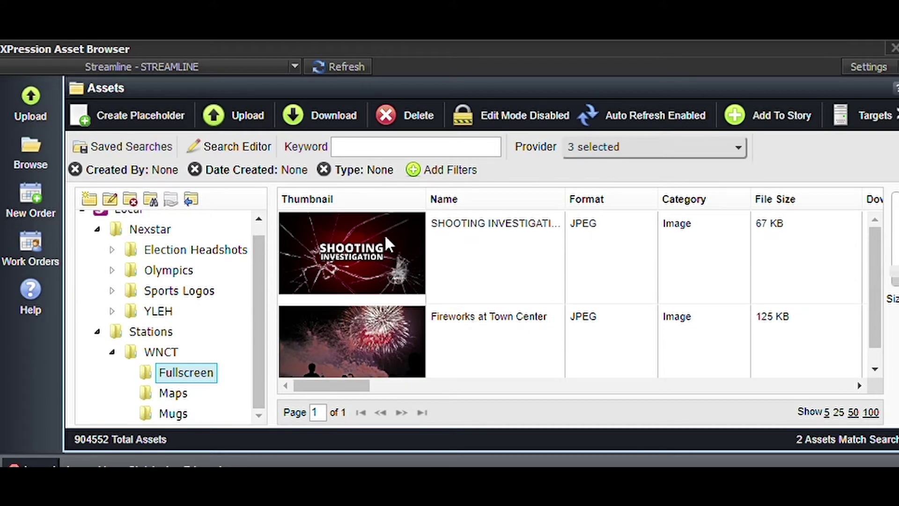
click(174, 393)
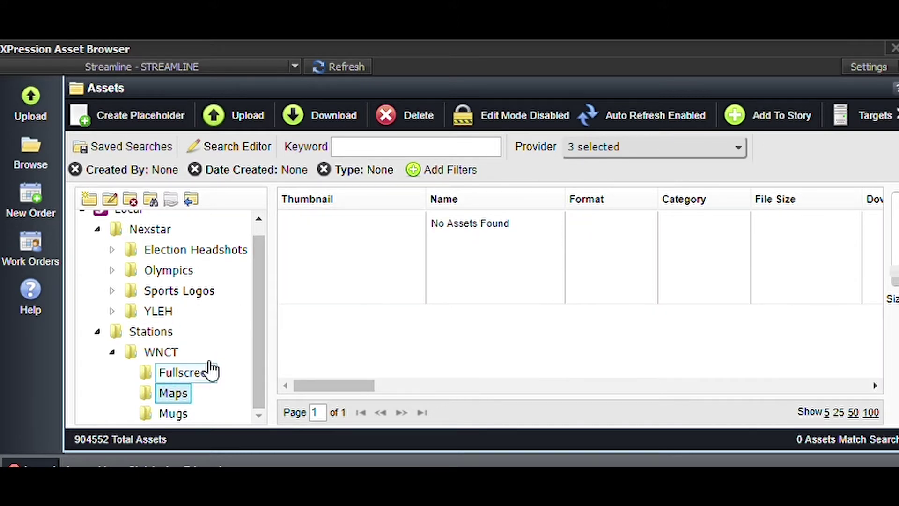
click(173, 413)
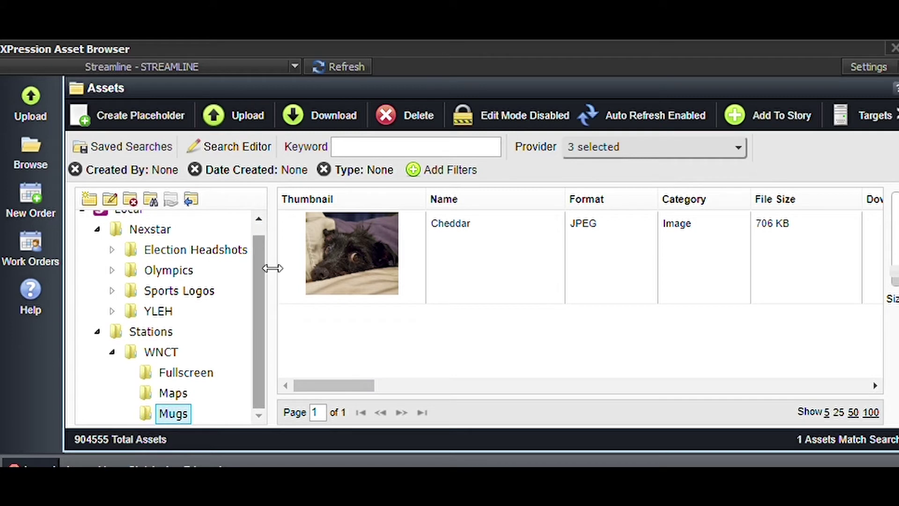
click(181, 392)
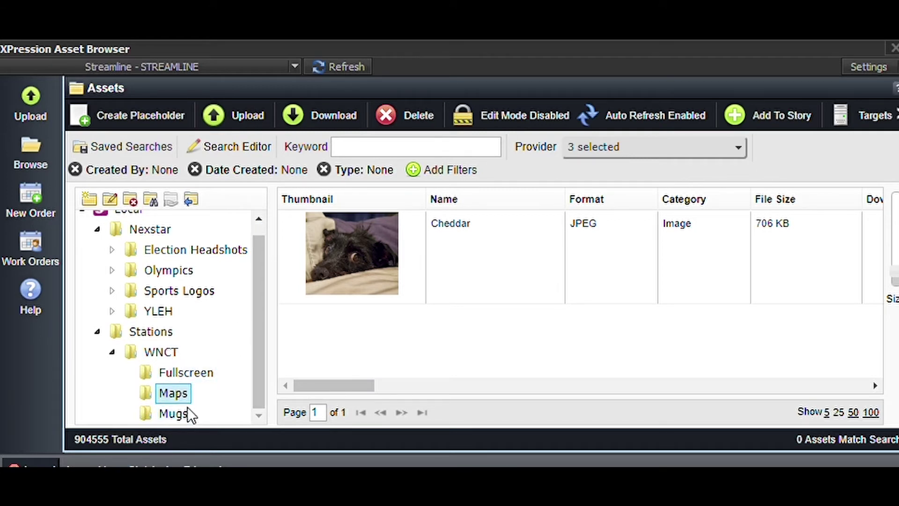
click(196, 370)
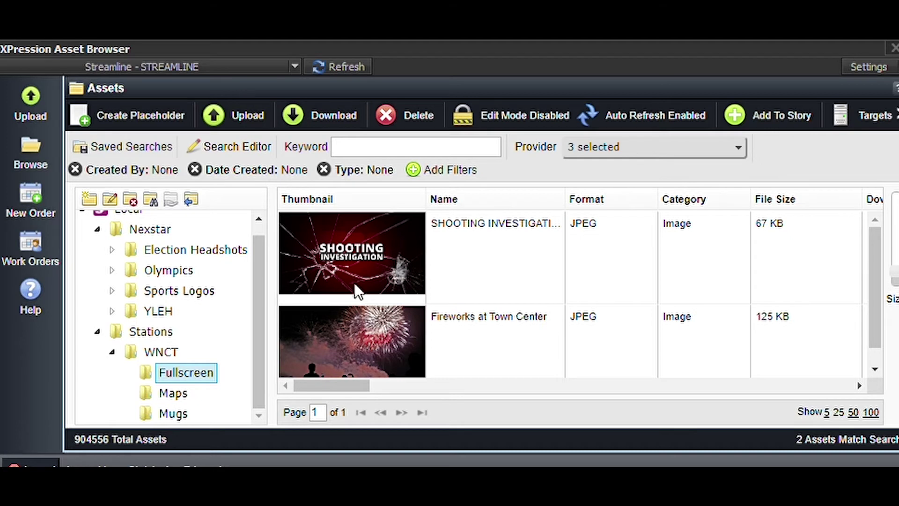
Queue seven news images, from the crime-scene png to PHONE SCAM.JPG, in the Upload dialog and review them.
click(244, 100)
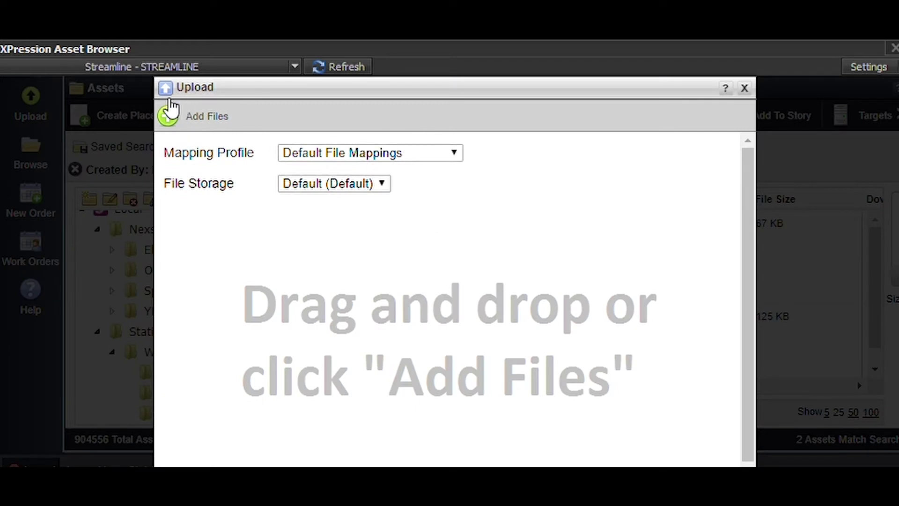
click(165, 100)
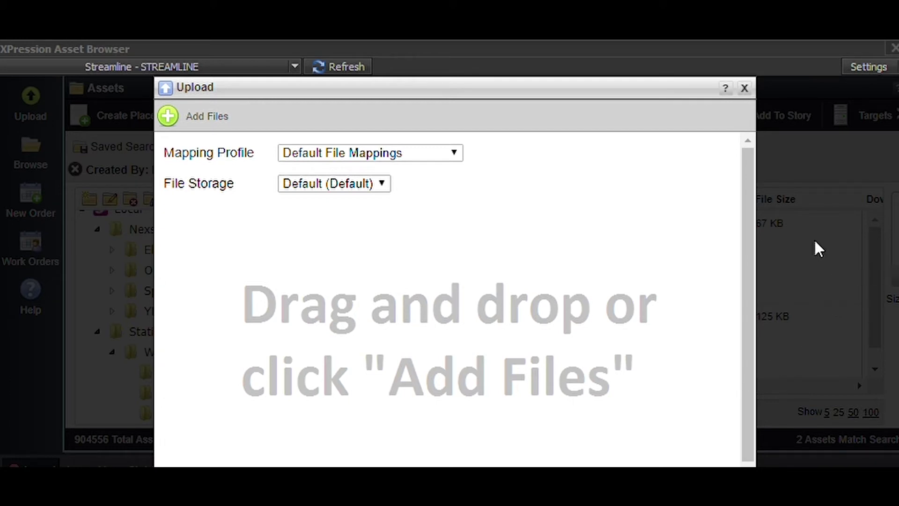
drag(817, 246, 628, 367)
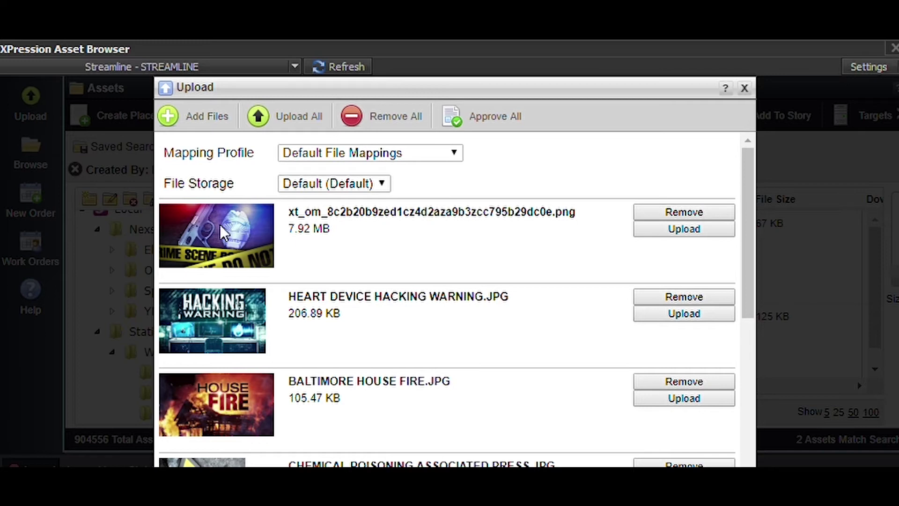
scroll(241, 236, down, 2)
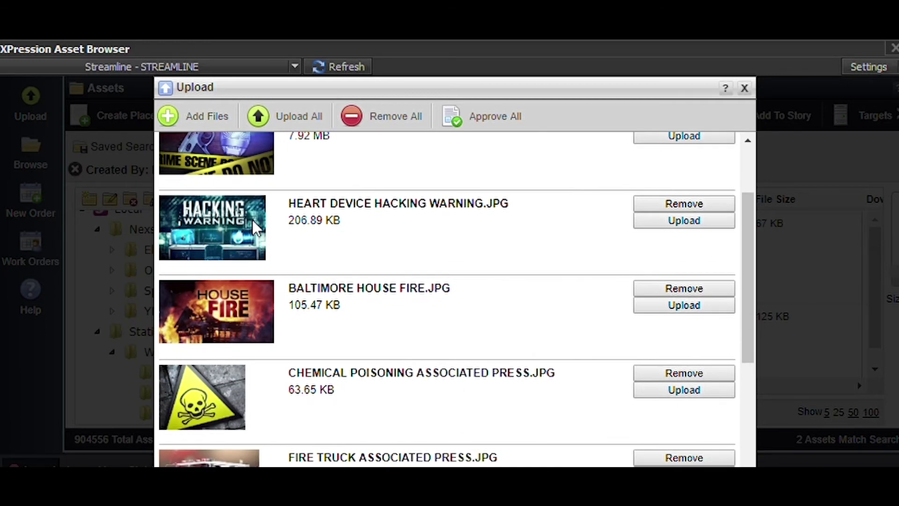
scroll(343, 302, down, 2)
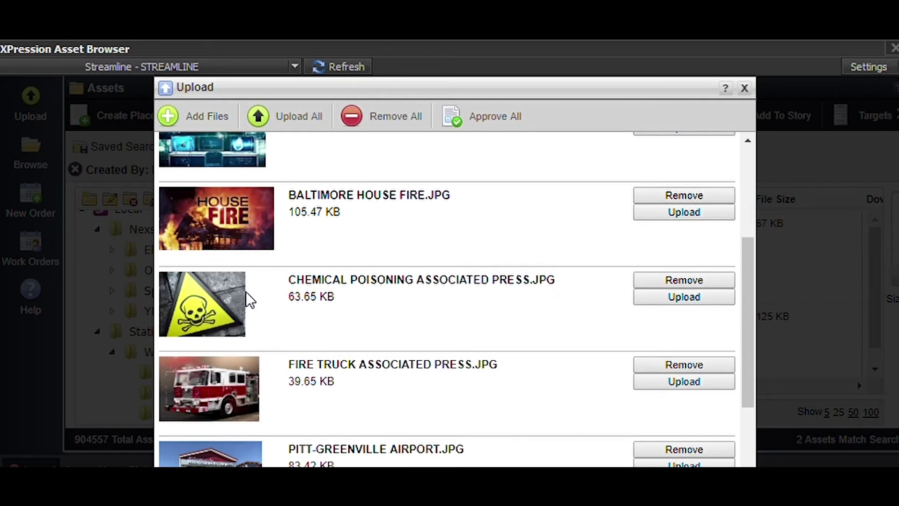
scroll(241, 309, down, 2)
scroll(234, 356, down, 1)
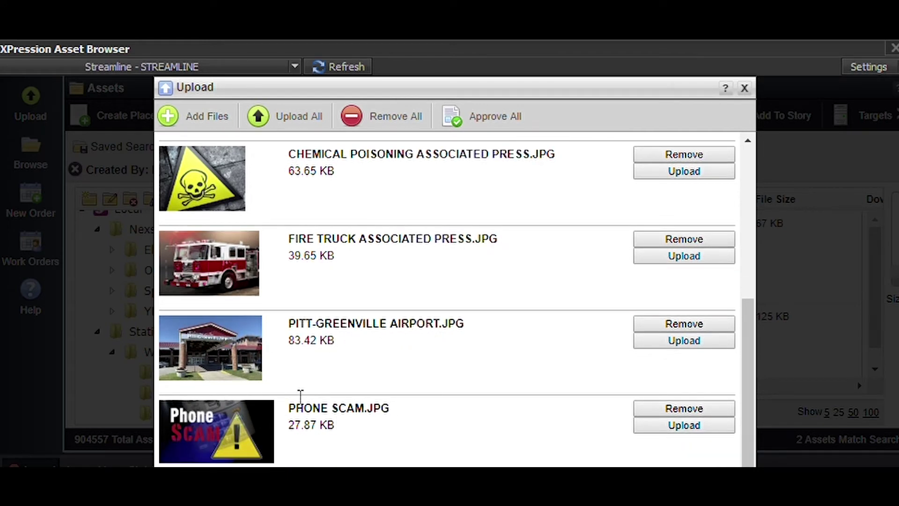
scroll(300, 396, up, 5)
scroll(300, 396, up, 2)
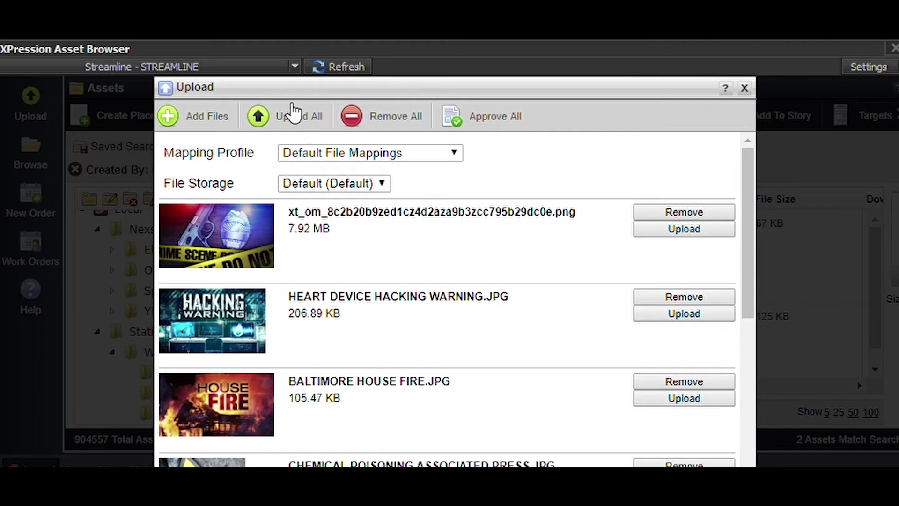
Upload all seven queued images and wait until each one shows Complete.
click(295, 112)
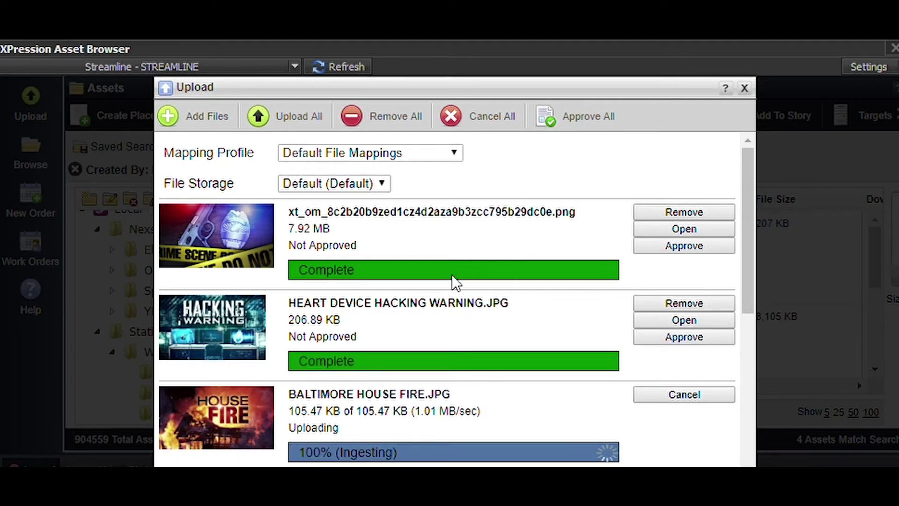
scroll(453, 277, down, 5)
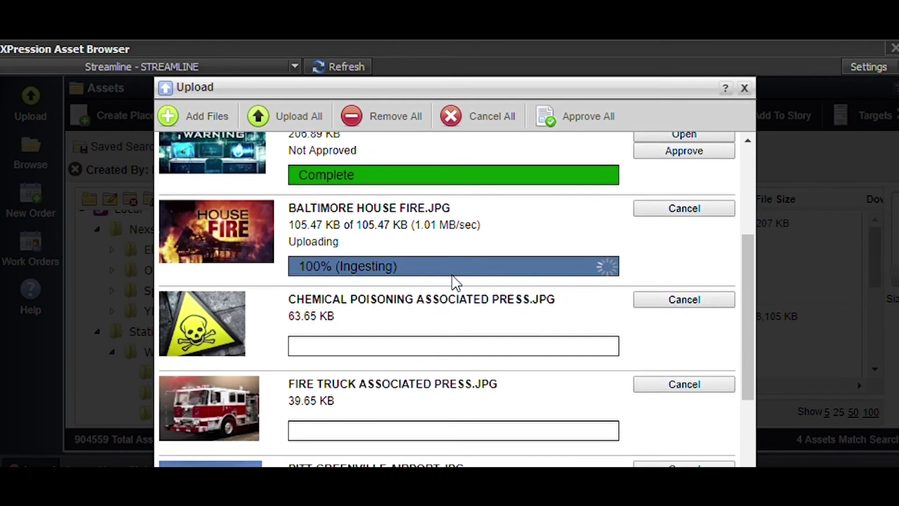
scroll(453, 278, up, 3)
scroll(452, 277, down, 4)
scroll(452, 276, up, 4)
scroll(452, 276, up, 2)
scroll(452, 276, down, 4)
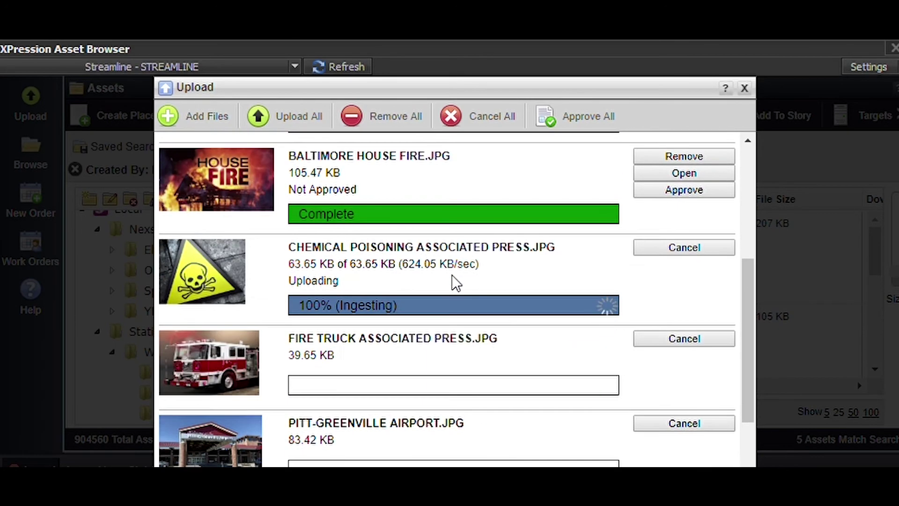
scroll(453, 276, up, 5)
scroll(452, 276, down, 4)
scroll(455, 281, up, 4)
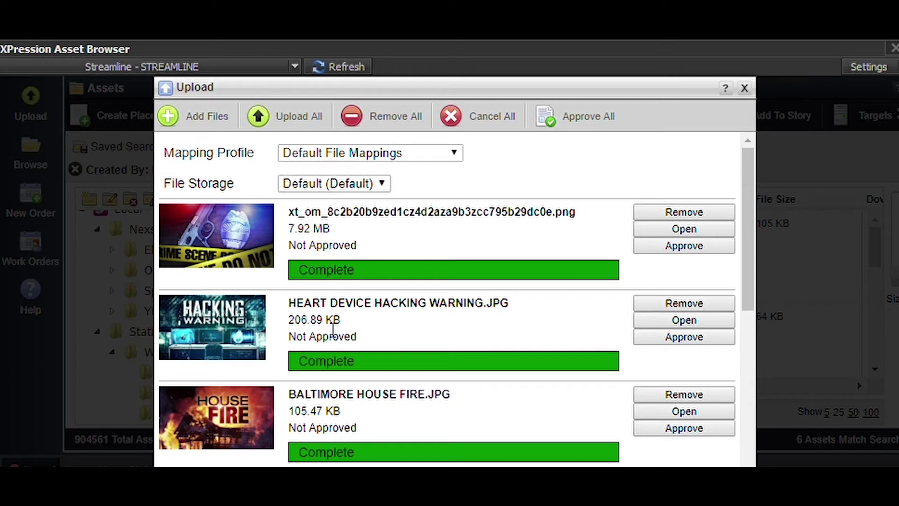
scroll(356, 314, down, 7)
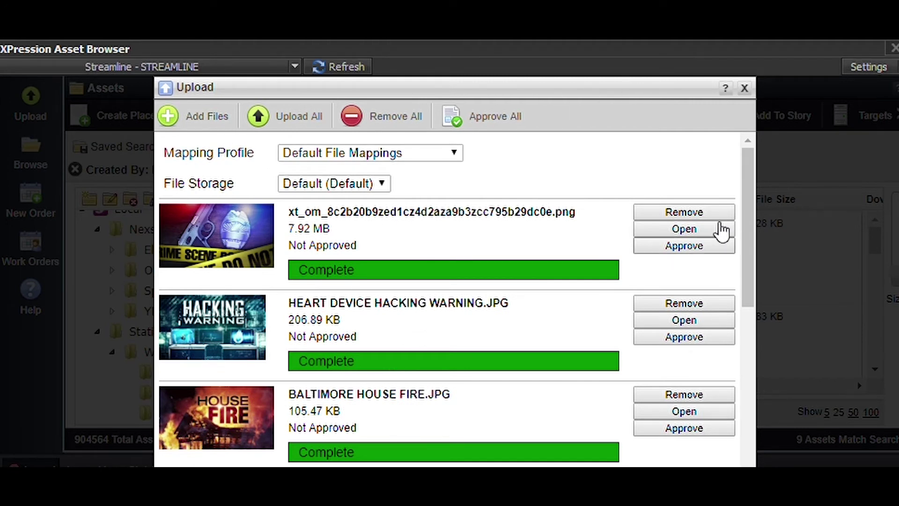
Close the Upload window and select the crime-scene tape xt_om PNG in the Fullscreen list.
click(745, 88)
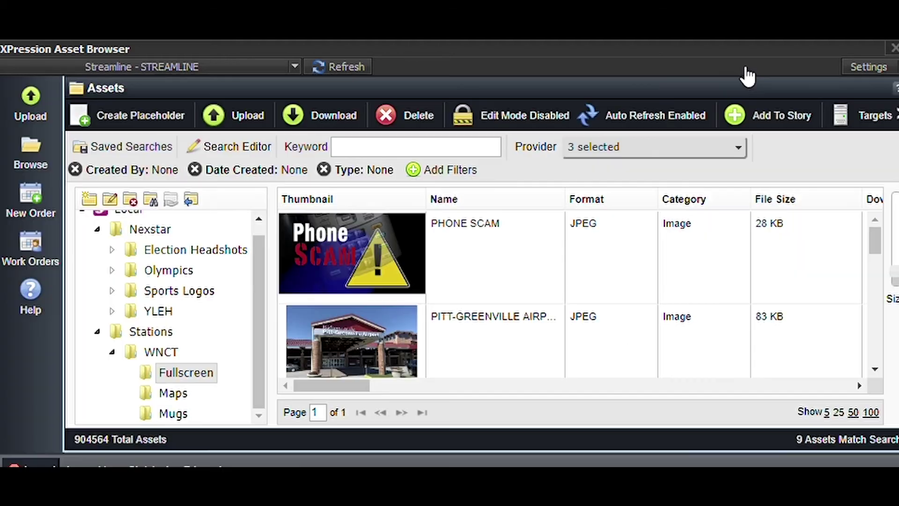
scroll(453, 260, down, 5)
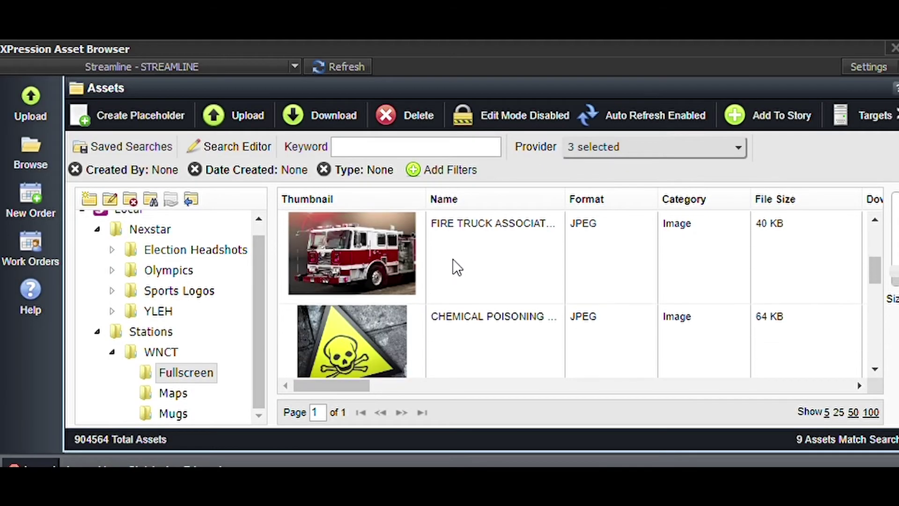
scroll(454, 259, down, 3)
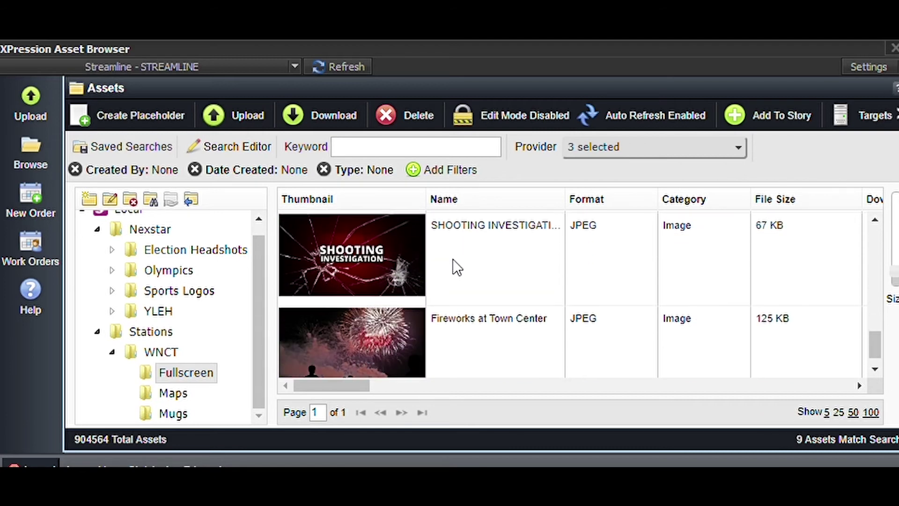
scroll(454, 259, up, 1)
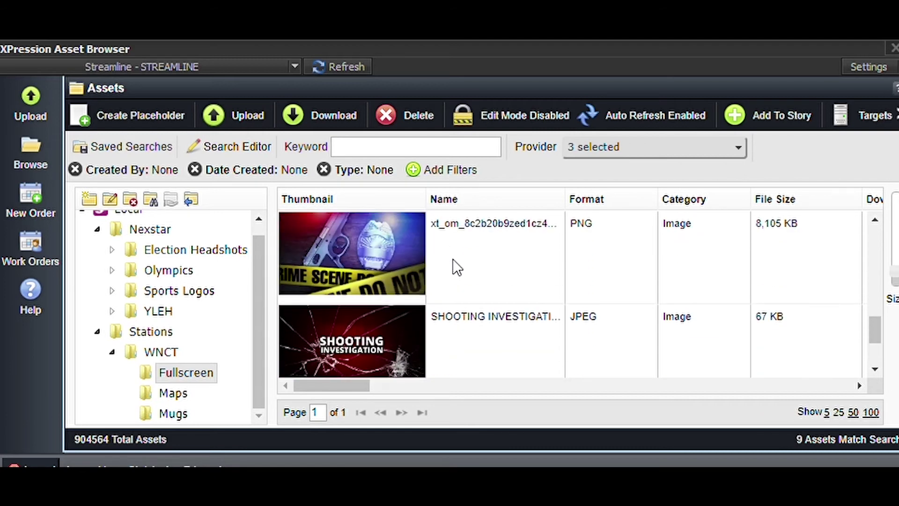
click(477, 212)
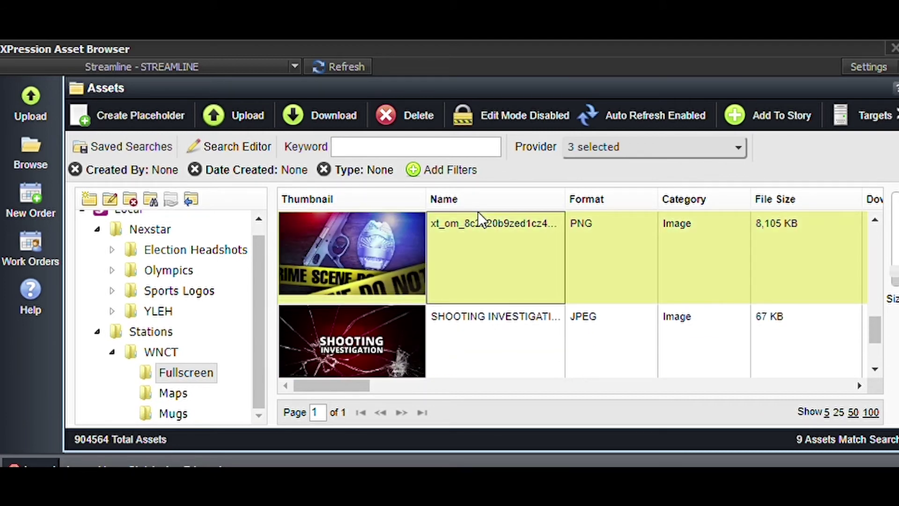
Rename the crime-scene image to 'Crime Scene Tape Police line do not cross' and select the trailing phrase.
double_click(457, 227)
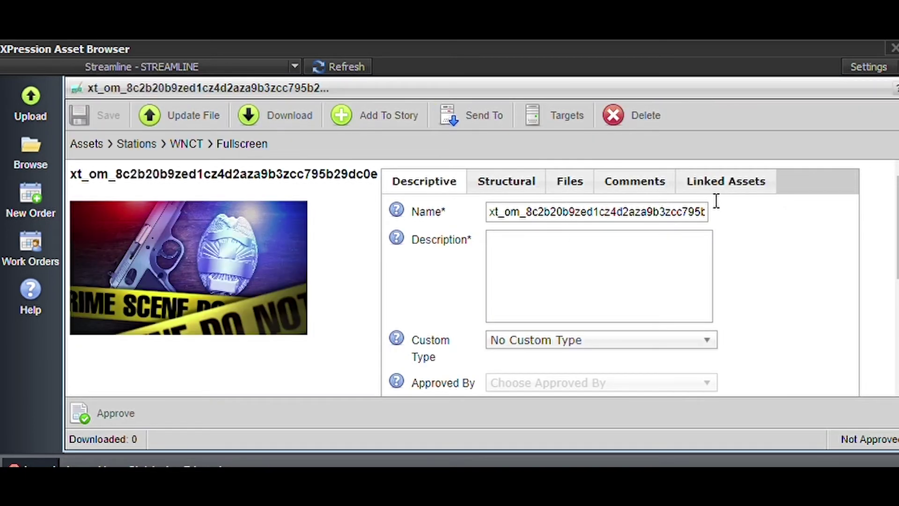
click(671, 203)
key(BackSpace)
key(BackSpace)
key(BackSpace)
key(BackSpace)
key(BackSpace)
key(BackSpace)
key(BackSpace)
key(BackSpace)
key(BackSpace)
key(BackSpace)
key(BackSpace)
key(BackSpace)
key(BackSpace)
key(BackSpace)
key(BackSpace)
key(BackSpace)
key(BackSpace)
key(BackSpace)
key(BackSpace)
key(BackSpace)
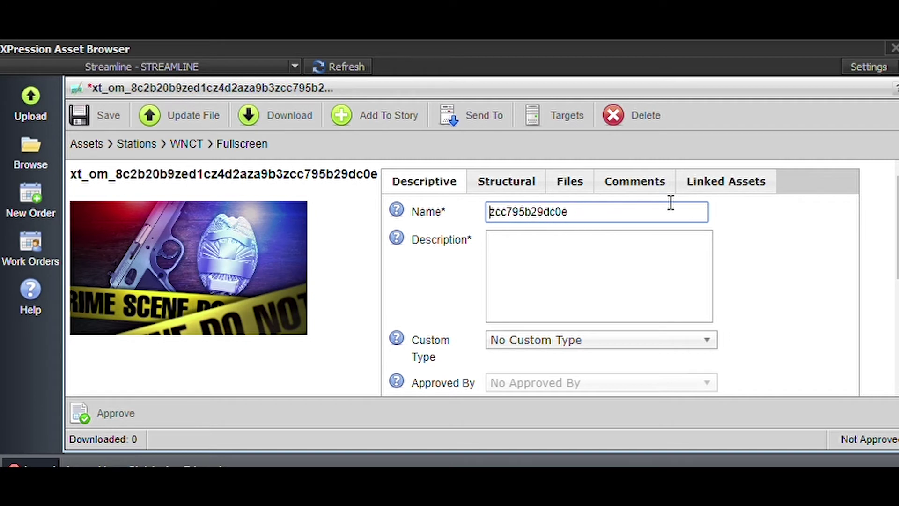
key(Delete)
key(Delete)
key(Delete)
key(Delete)
key(Delete)
key(Delete)
key(Delete)
key(Delete)
key(Delete)
key(Delete)
key(Delete)
key(Delete)
key(Delete)
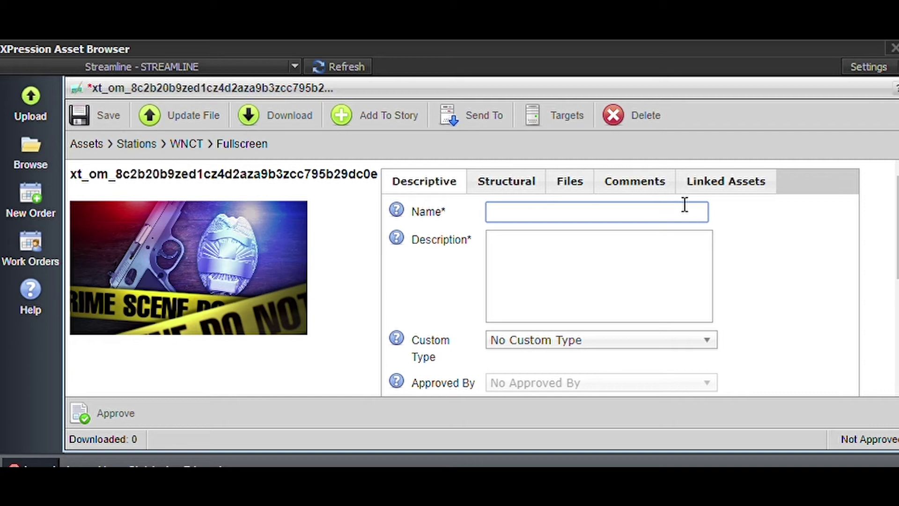
text(Crime Scene Tape )
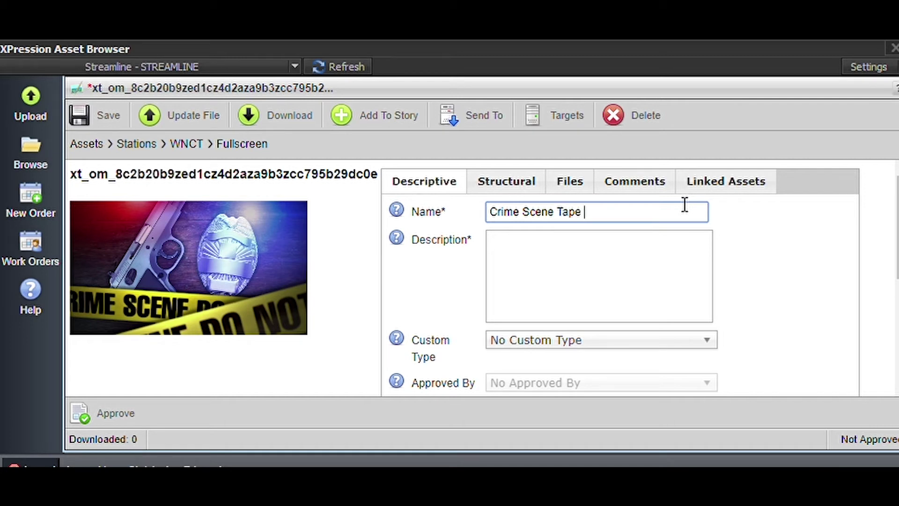
text(Police line do not )
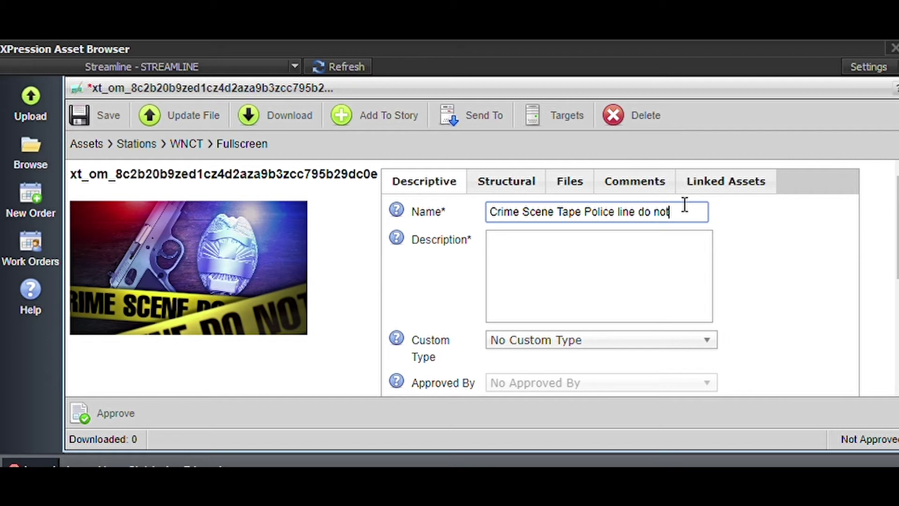
text(cross)
drag(702, 209, 584, 208)
key(ctrl+c)
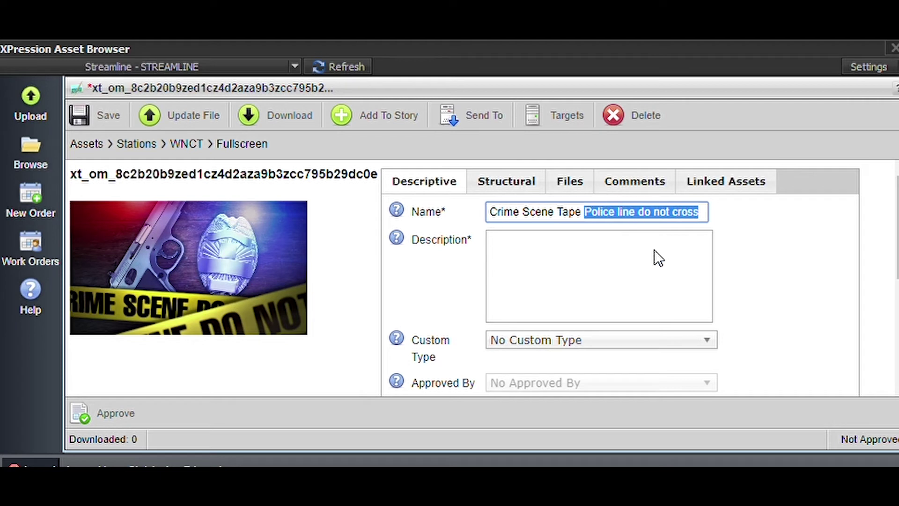
Move 'Police line do not cross' into the Description, keep the name 'Crime Scene Tape', and save.
key(BackSpace)
click(530, 240)
key(ctrl+v)
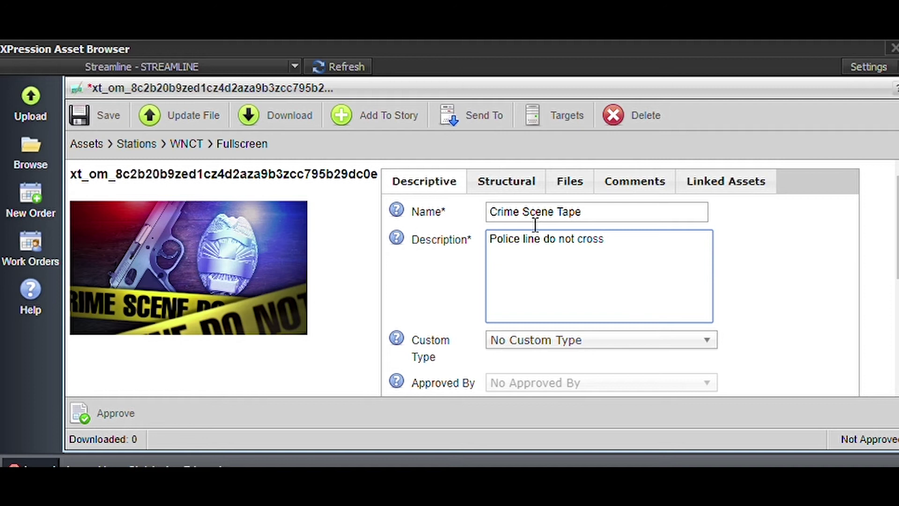
click(600, 212)
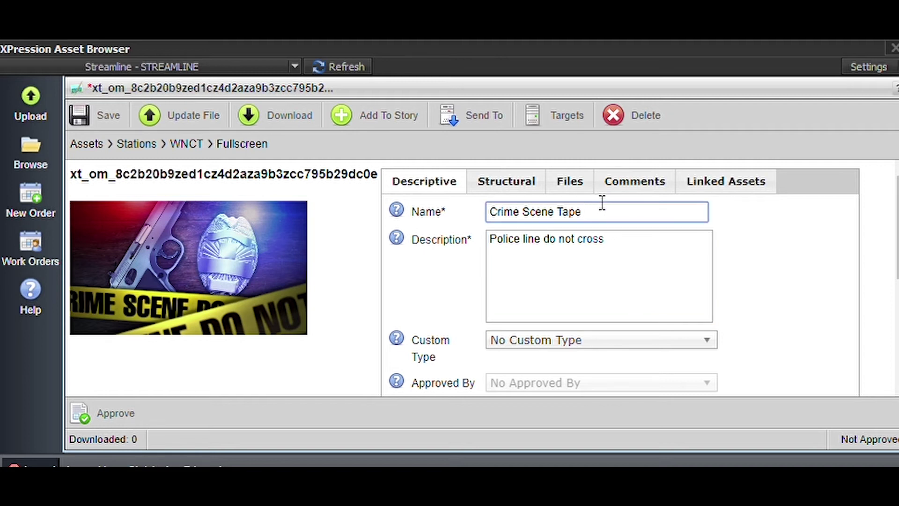
text(091322)
key(BackSpace)
key(BackSpace)
key(BackSpace)
key(BackSpace)
key(BackSpace)
key(BackSpace)
key(BackSpace)
click(114, 107)
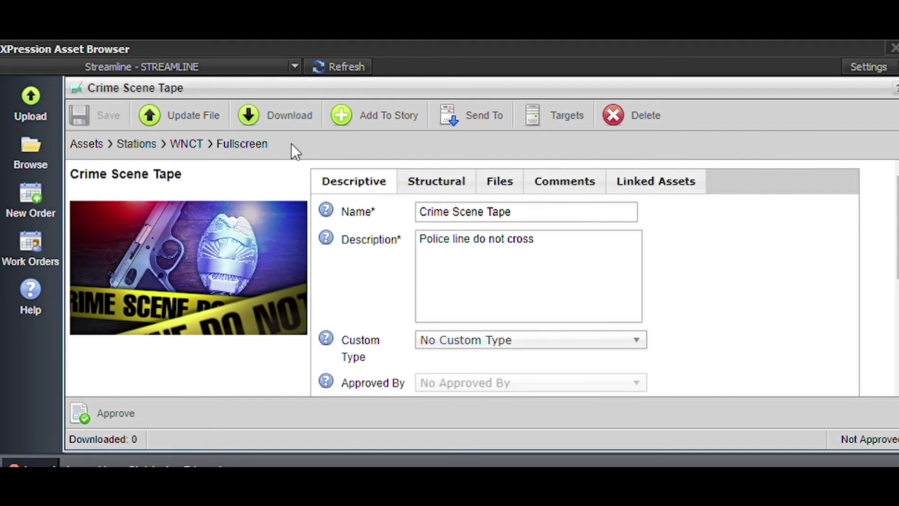
Expand Stations > WNCT and list all its image assets with thumbnails, down to the airport photo.
click(40, 138)
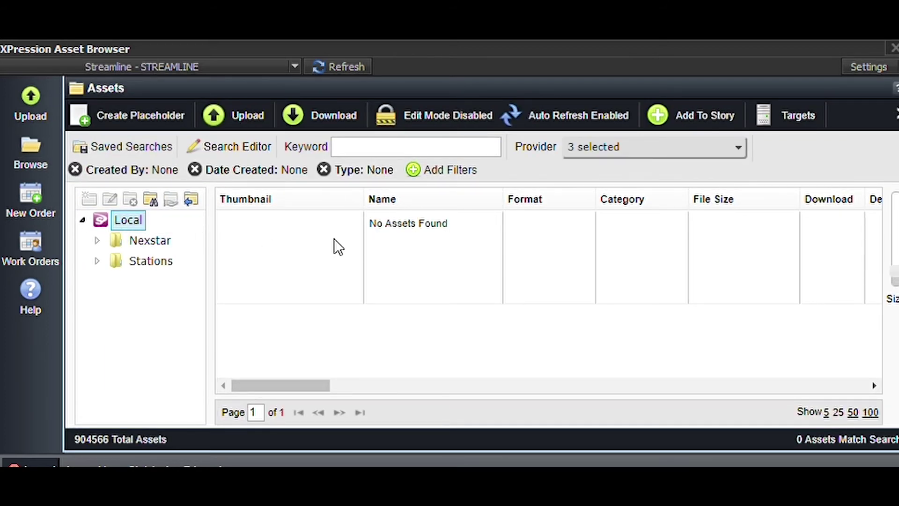
click(98, 258)
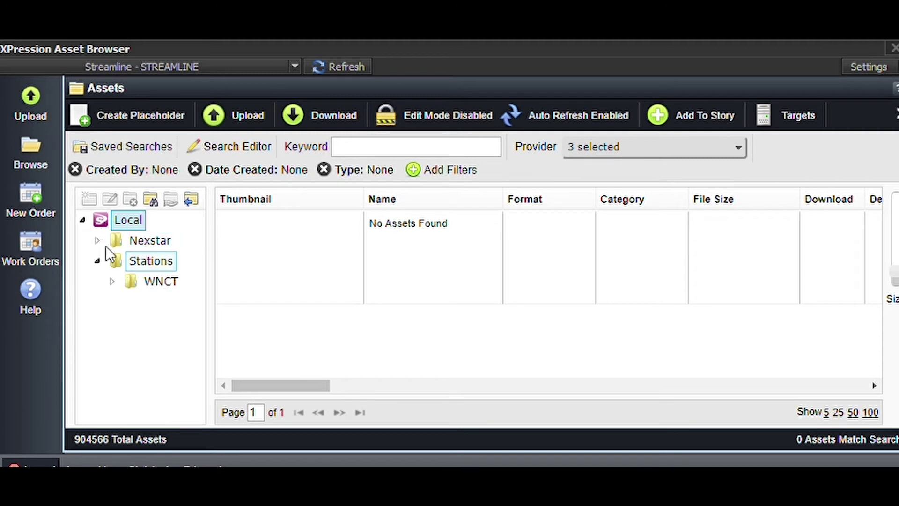
click(131, 270)
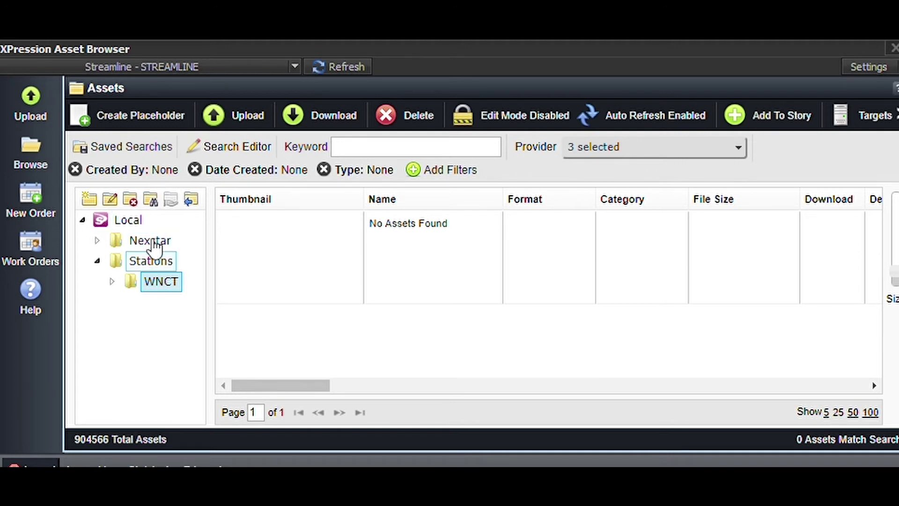
double_click(146, 280)
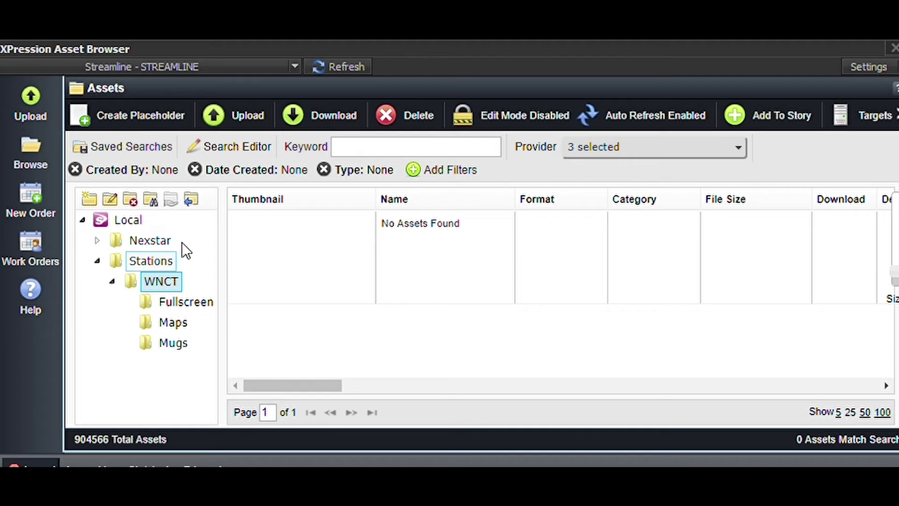
click(150, 196)
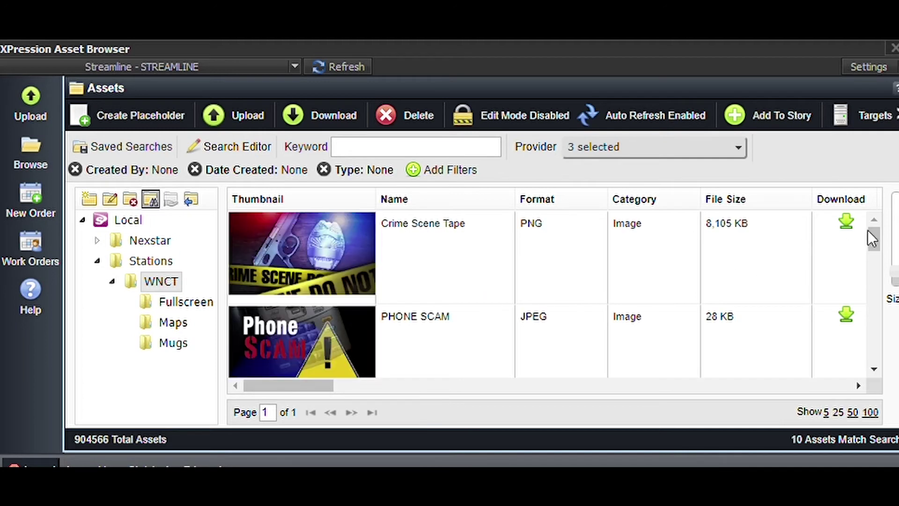
drag(868, 221, 883, 255)
Give the PITT-GREENVILLE AIRPORT asset the description 'PGV', save it, and return to the asset tree.
double_click(329, 272)
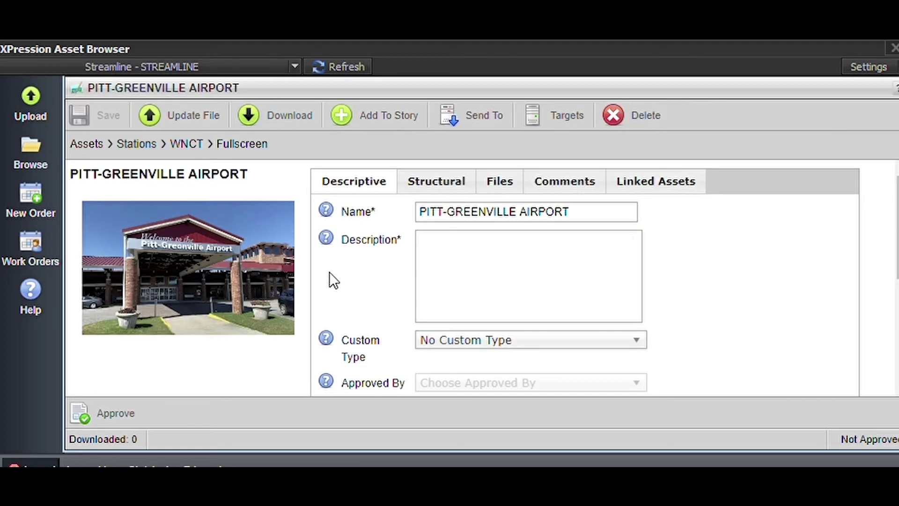
scroll(580, 265, down, 3)
scroll(574, 263, up, 3)
click(580, 265)
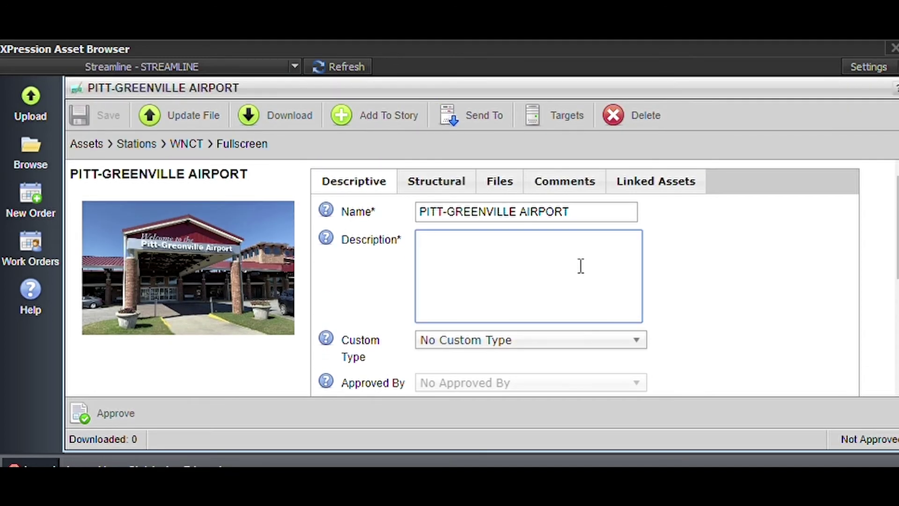
text(PGV)
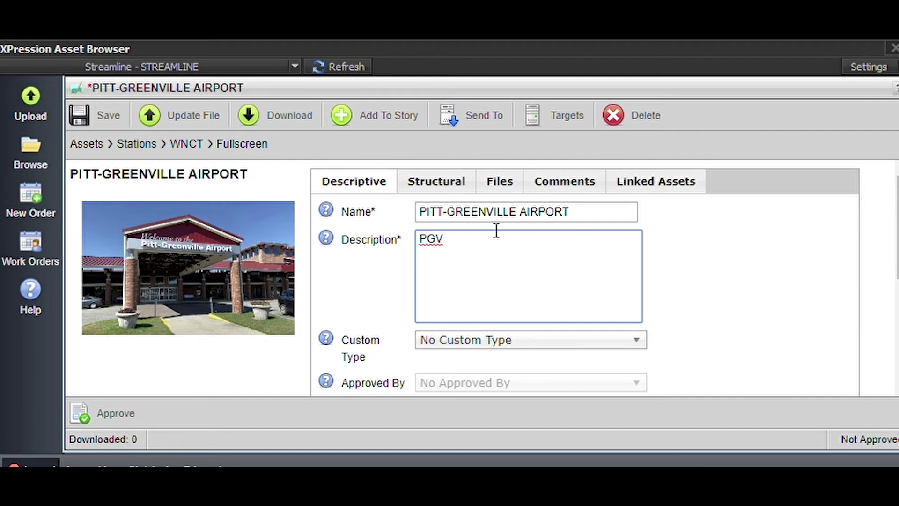
click(96, 101)
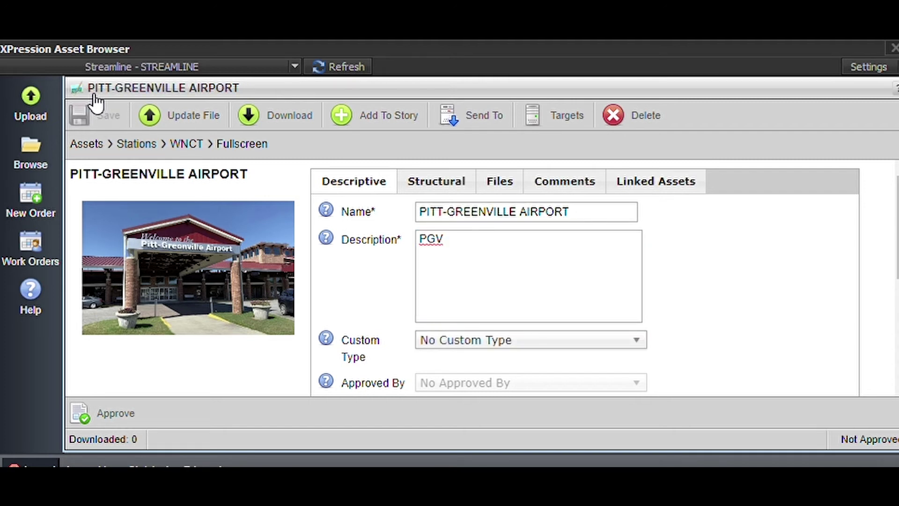
click(41, 133)
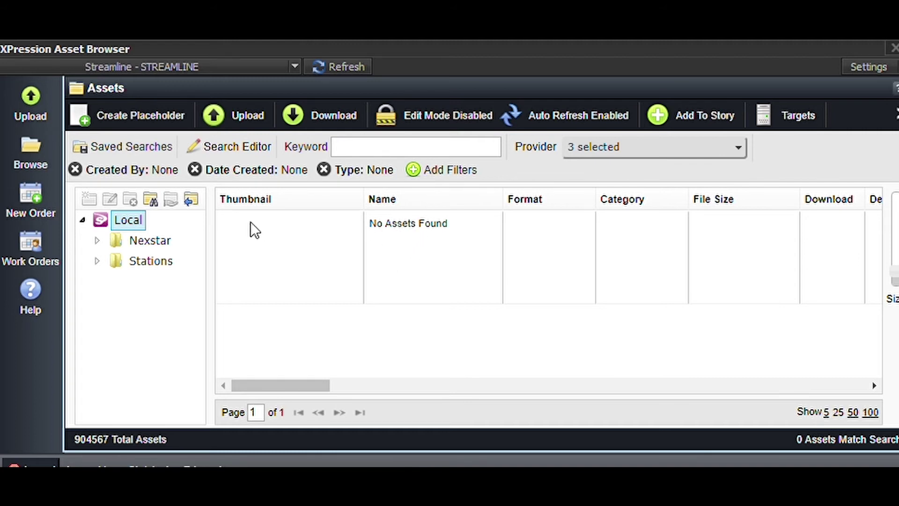
Drag the PITT-GREENVILLE AIRPORT photo from Stations onto the OTS Image template's square image.
click(144, 258)
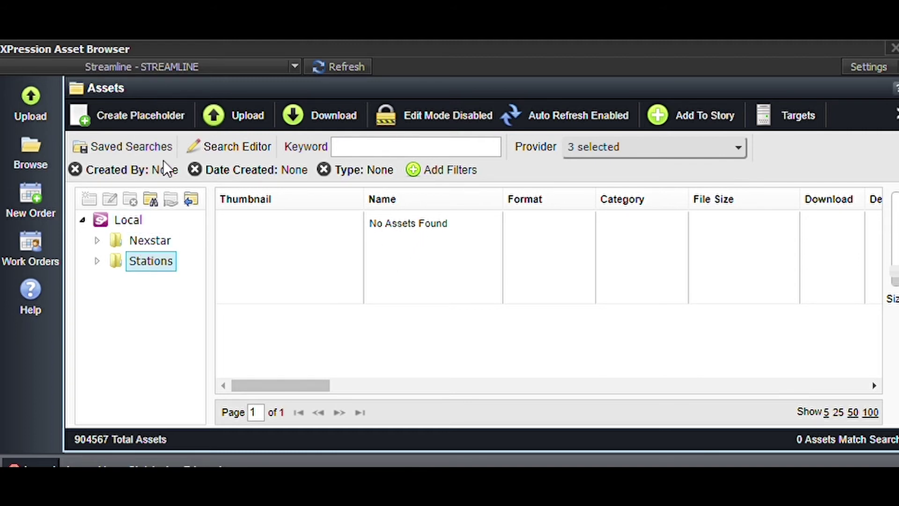
click(150, 197)
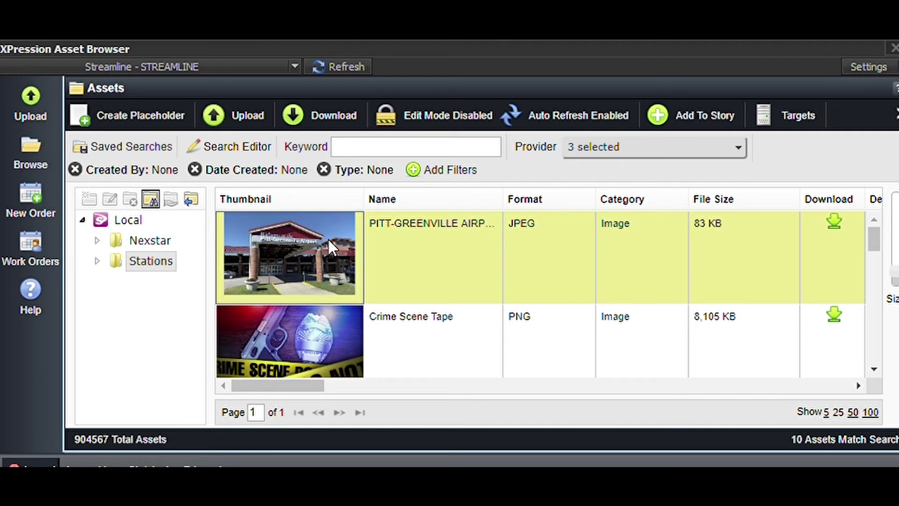
drag(327, 240, 66, 102)
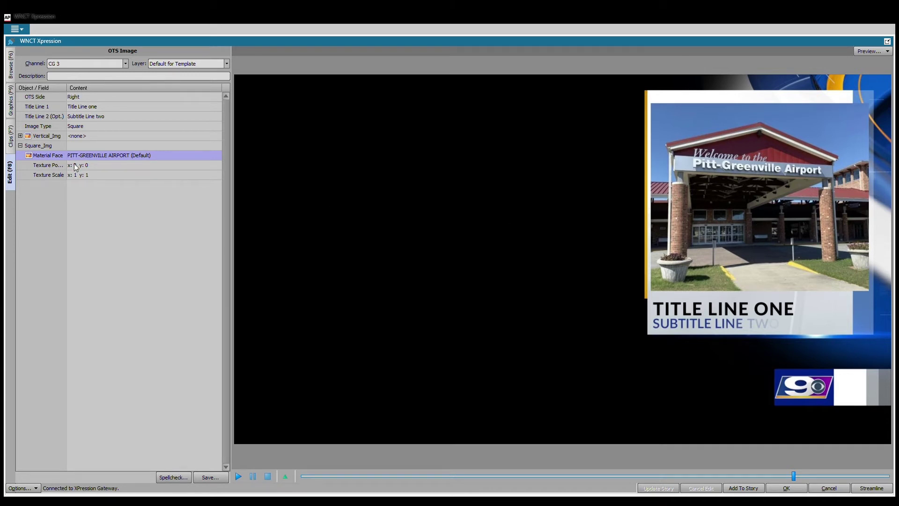
Offset the airport image's texture position to x 0.087 and y 0.08.
click(94, 166)
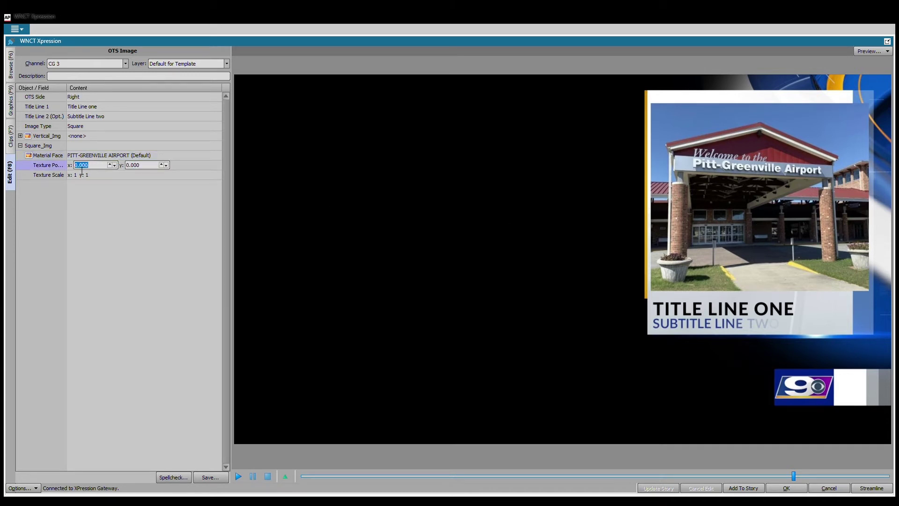
text(0.021)
key(BackSpace)
key(BackSpace)
text(79)
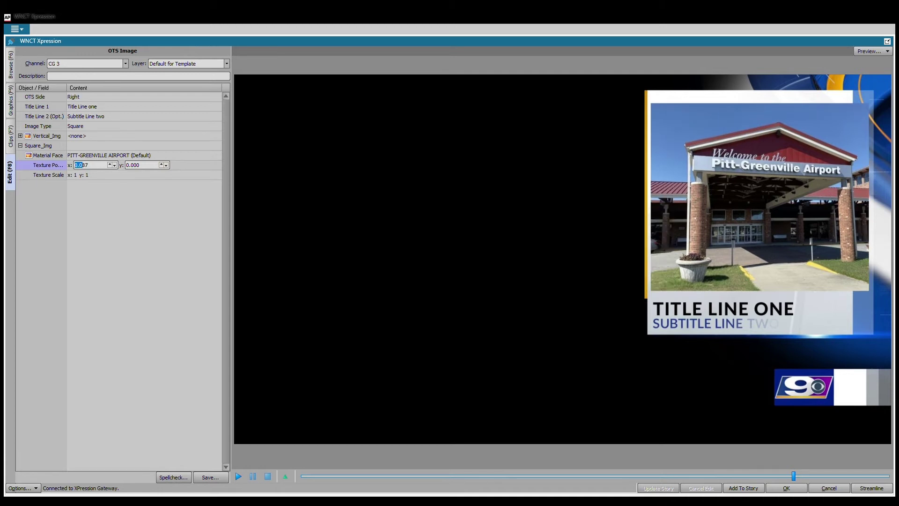
double_click(126, 164)
text(0.059)
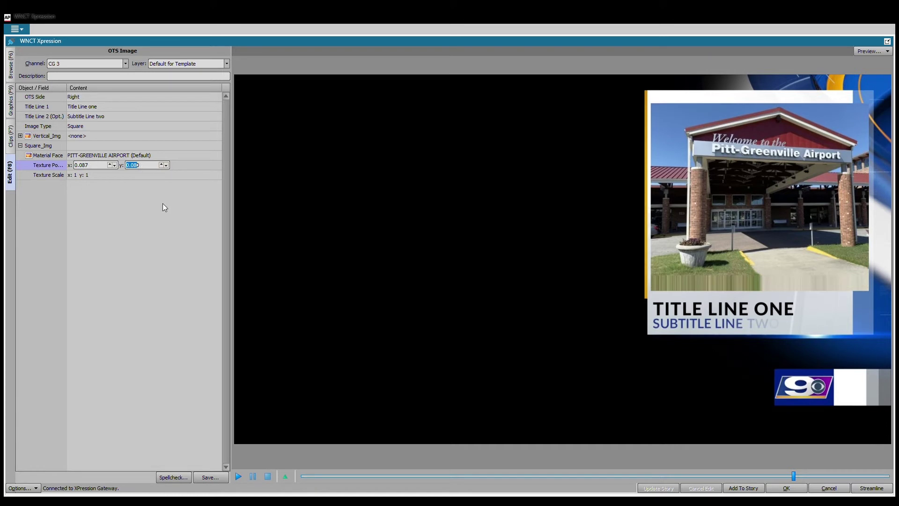
Try several texture scales, settle on 0.890, then collapse Square_Img and return to the gallery.
click(77, 178)
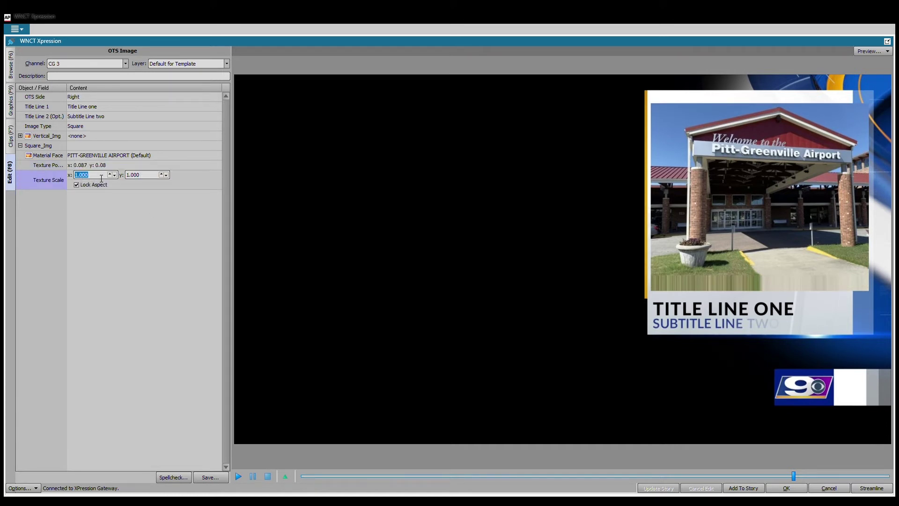
text(1.018)
key(Return)
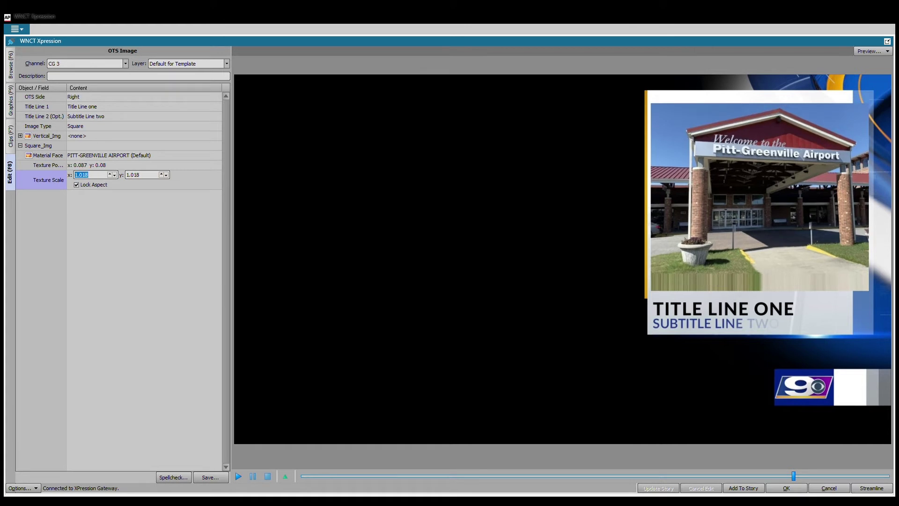
text(0.962)
key(Return)
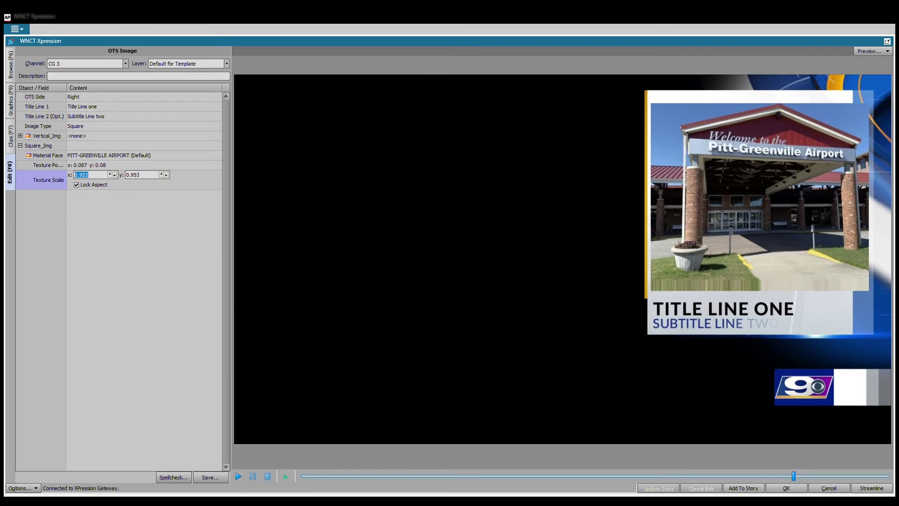
text(1.136)
key(Return)
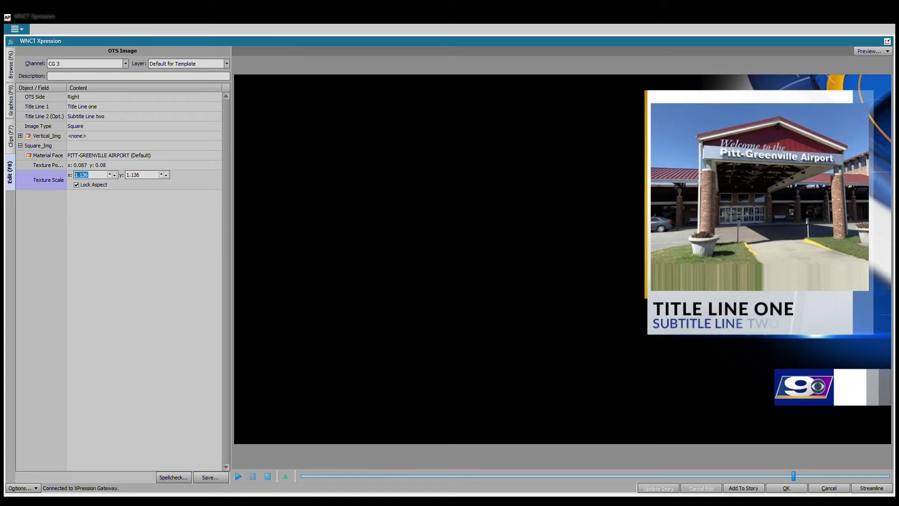
text(1.298)
key(Return)
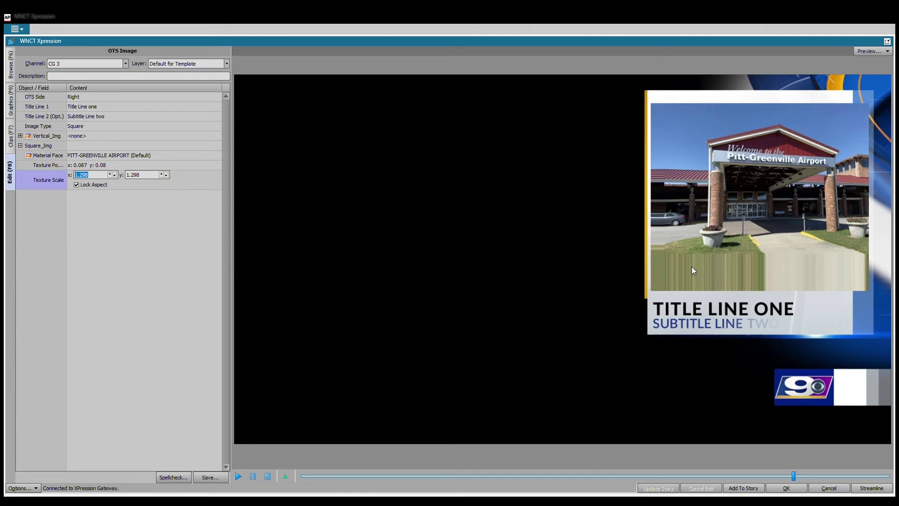
click(91, 175)
click(87, 191)
click(85, 175)
double_click(82, 174)
text(1.351.1950.822)
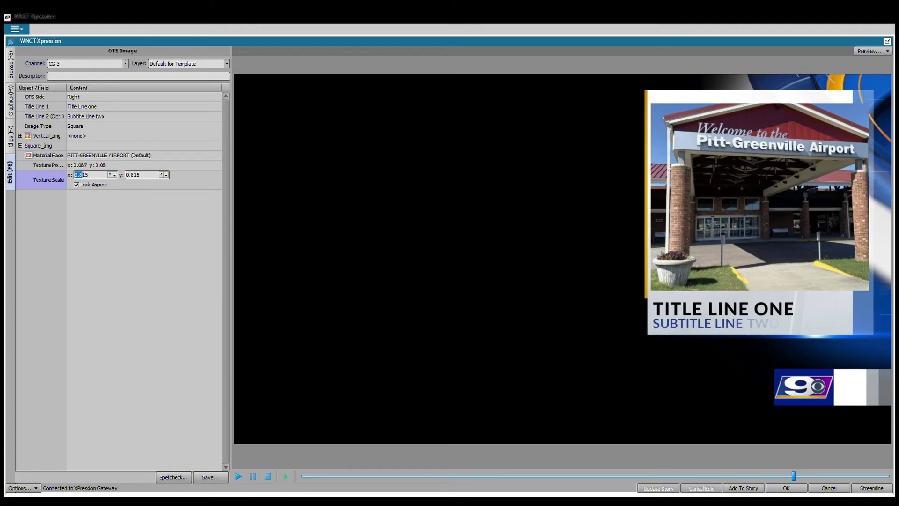
text(0.863)
text(0.886)
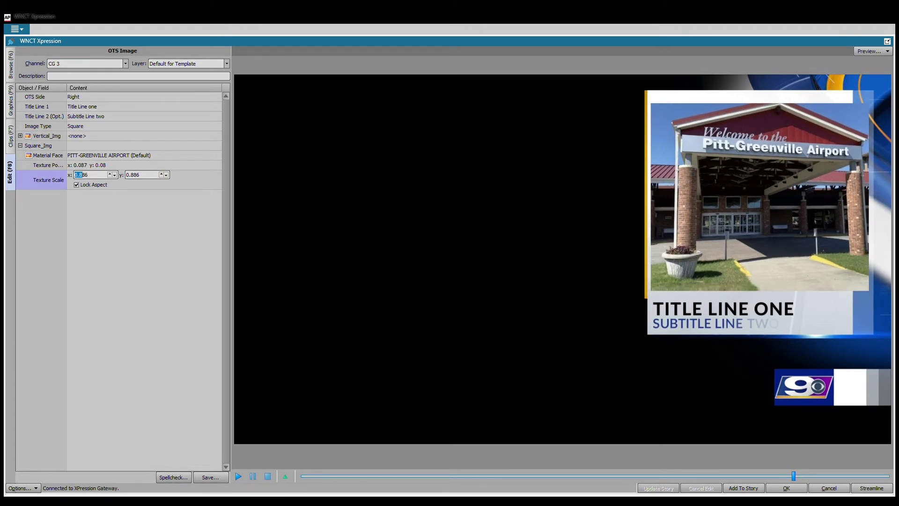
text(0.934)
text(0.890)
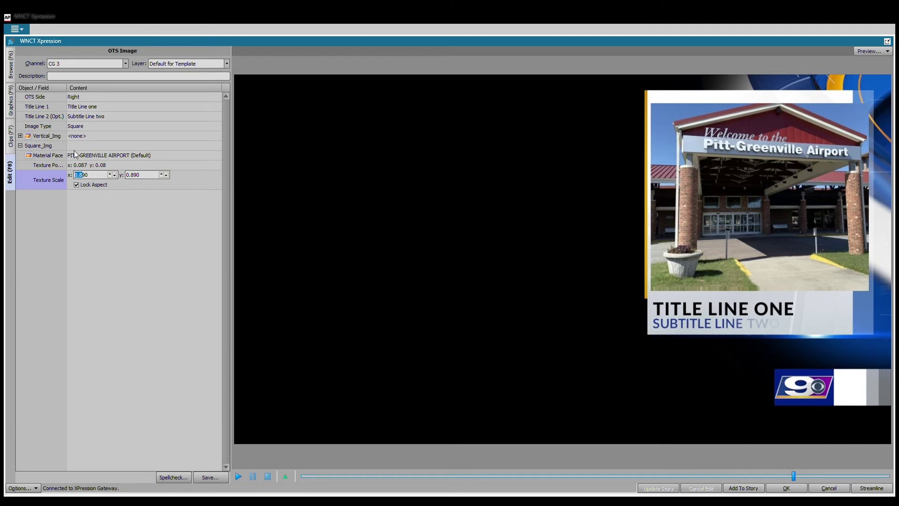
click(21, 146)
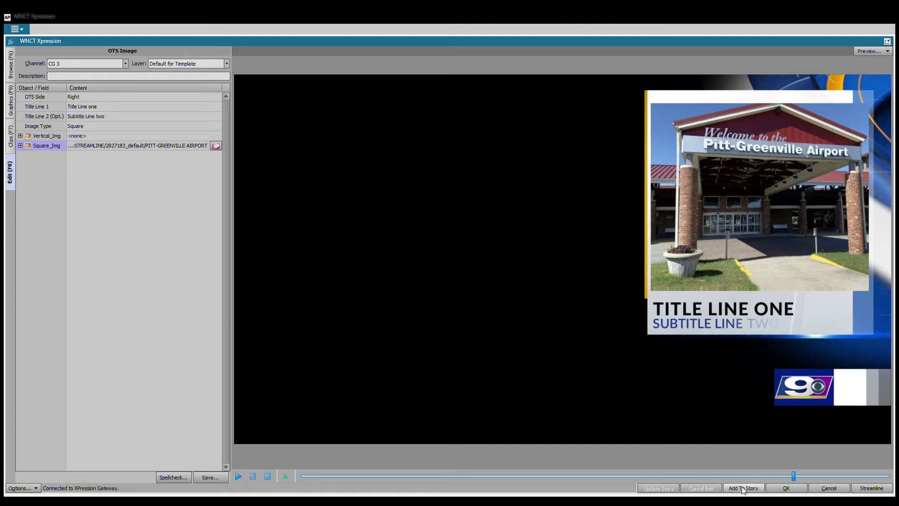
click(12, 107)
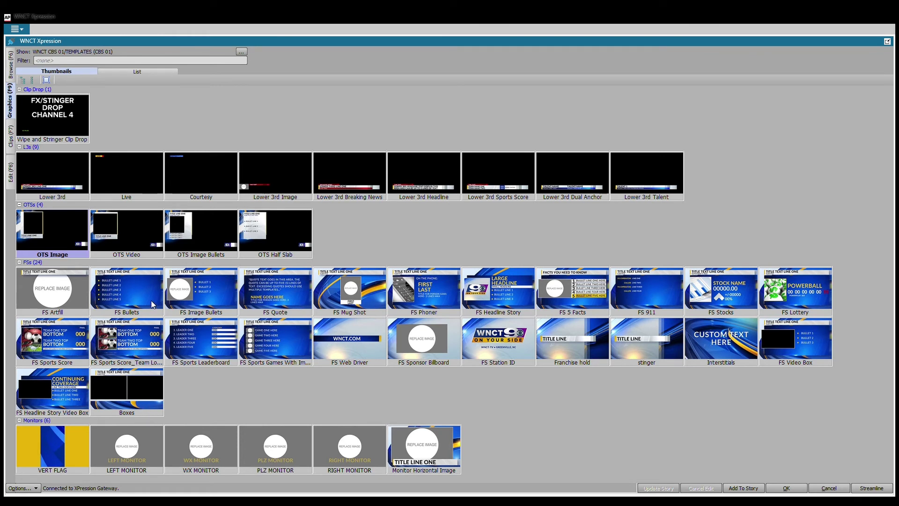
Select the LEFT, WX, PLZ and RIGHT MONITOR templates in the Monitors group.
click(151, 450)
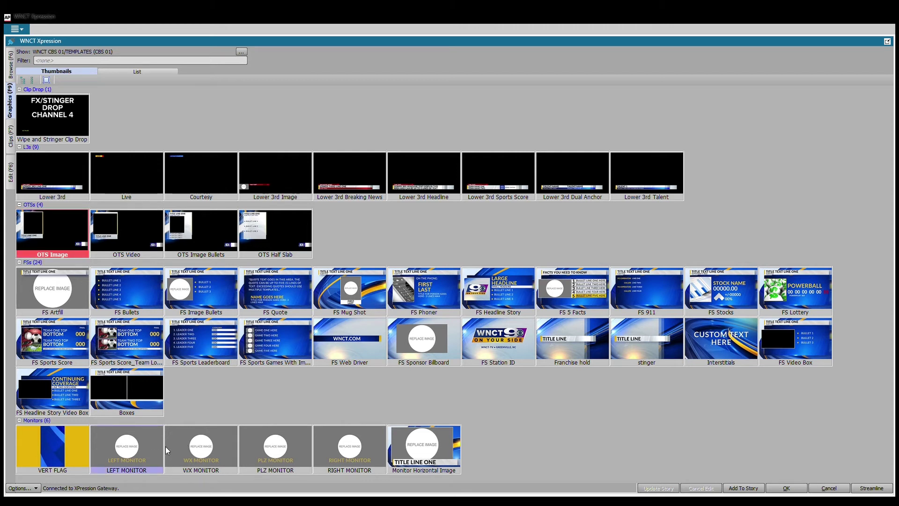
click(201, 442)
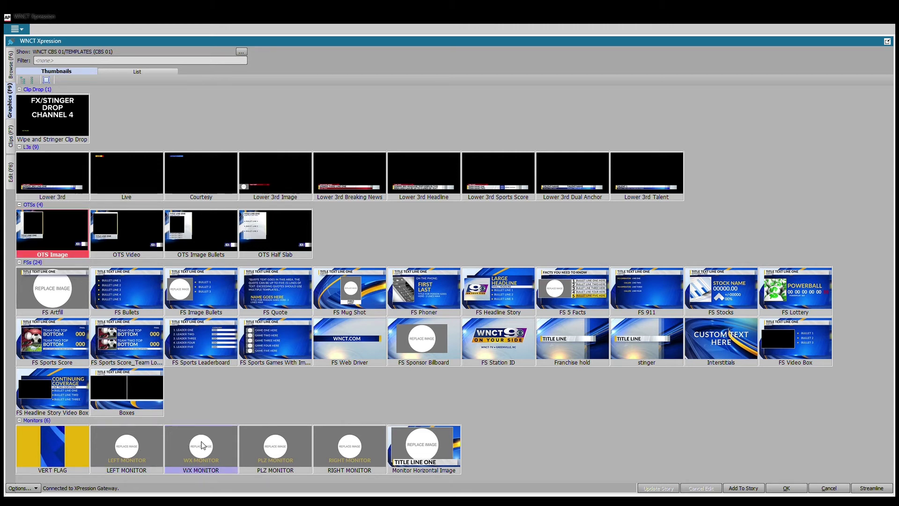
click(283, 446)
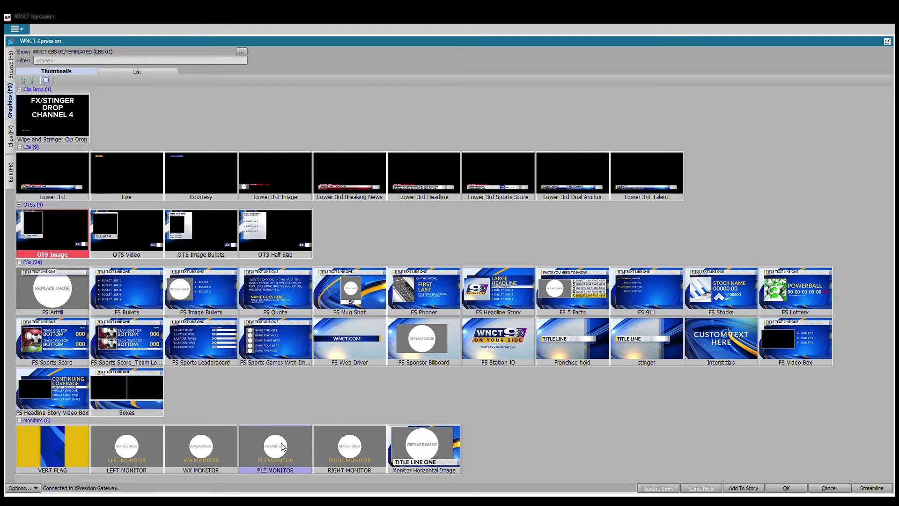
click(345, 442)
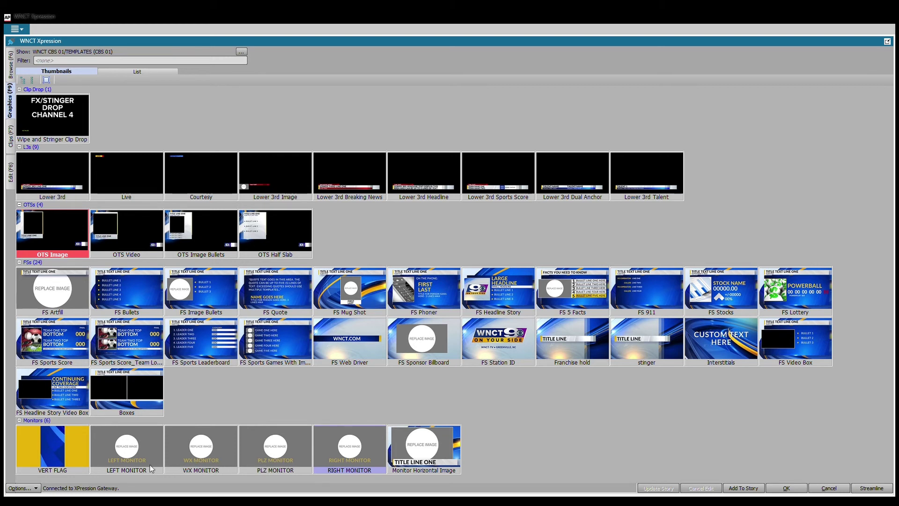
double_click(347, 465)
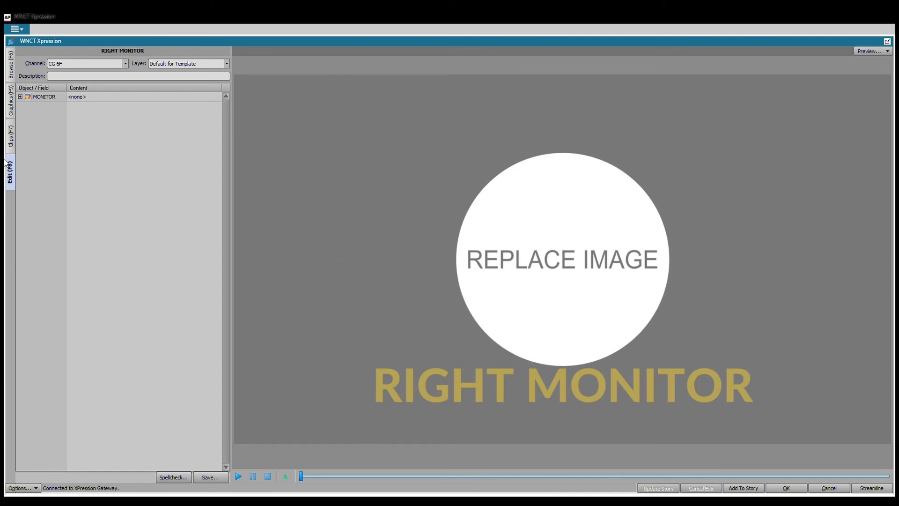
click(11, 101)
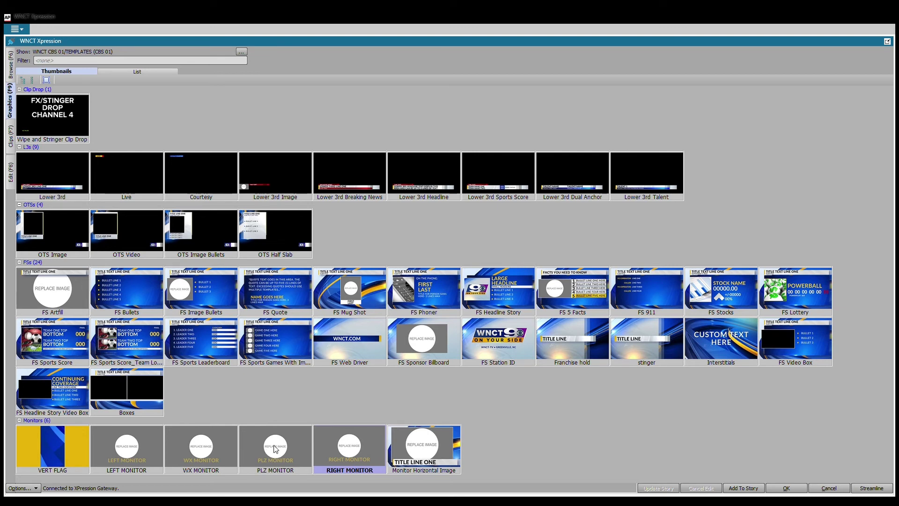
double_click(275, 448)
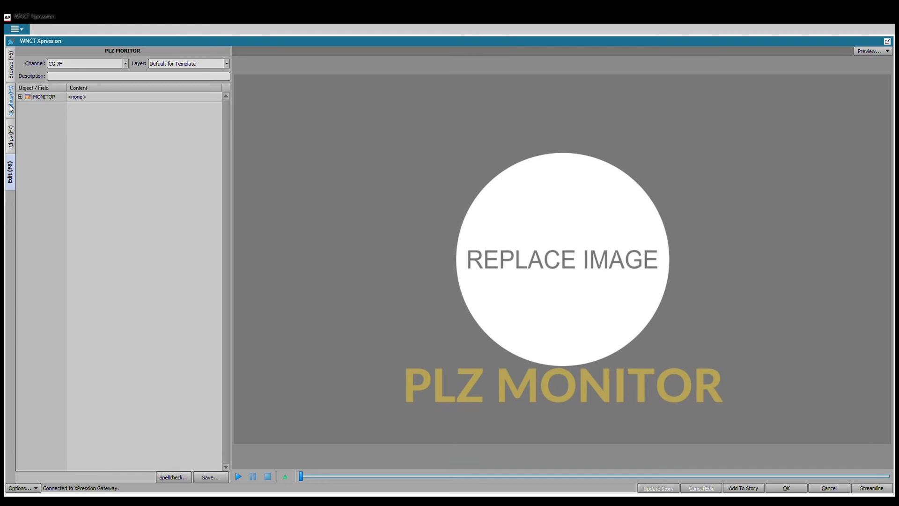
click(11, 108)
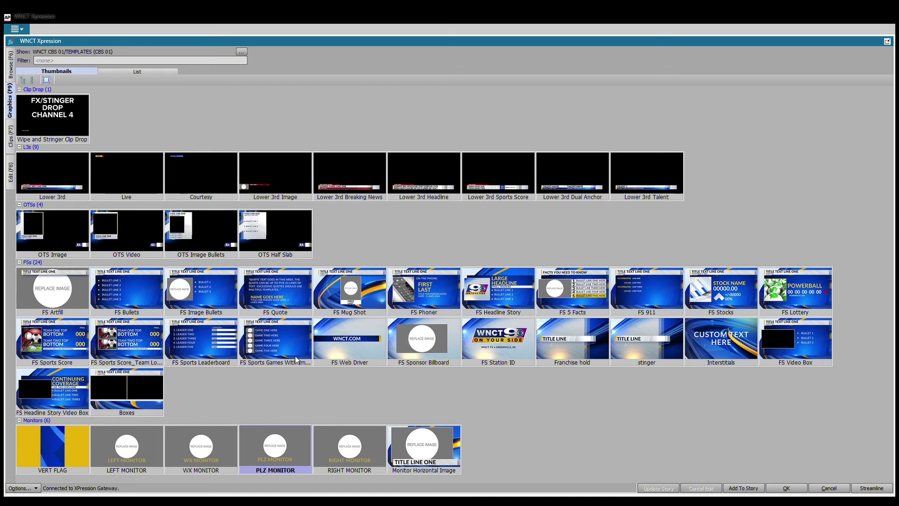
Open the Boxes template and change Box Type from 1x1 Double to 1x2 Double, then 2x1 Double.
double_click(149, 381)
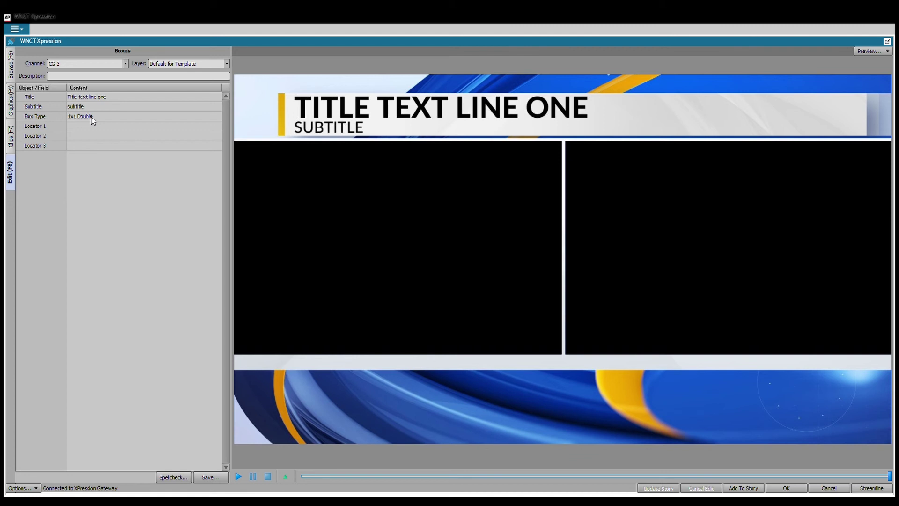
click(91, 117)
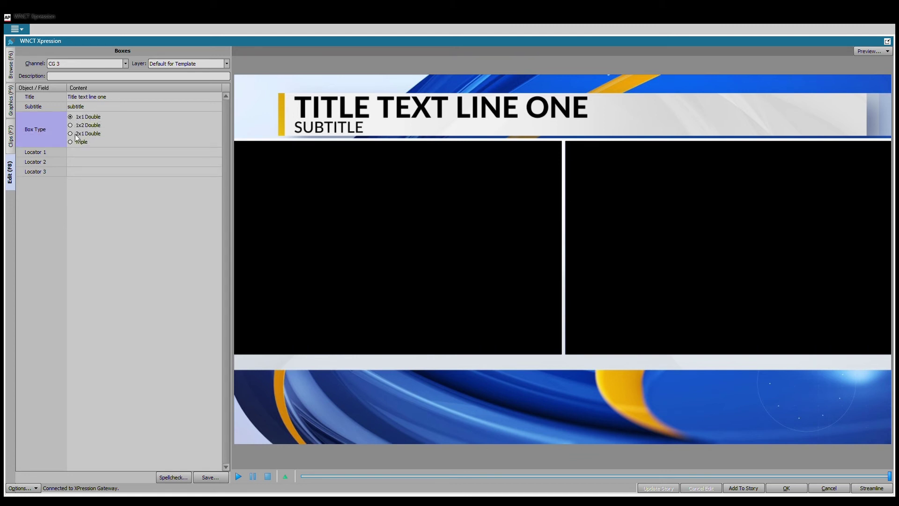
click(87, 125)
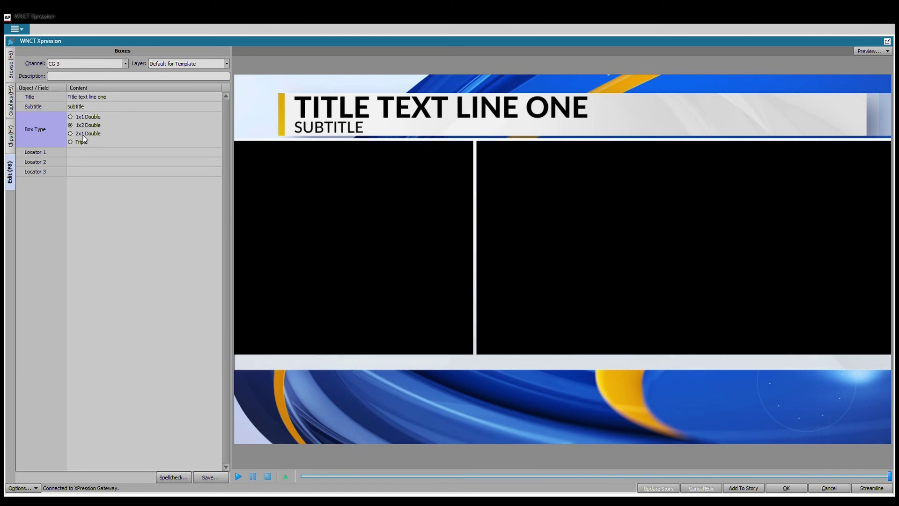
click(84, 134)
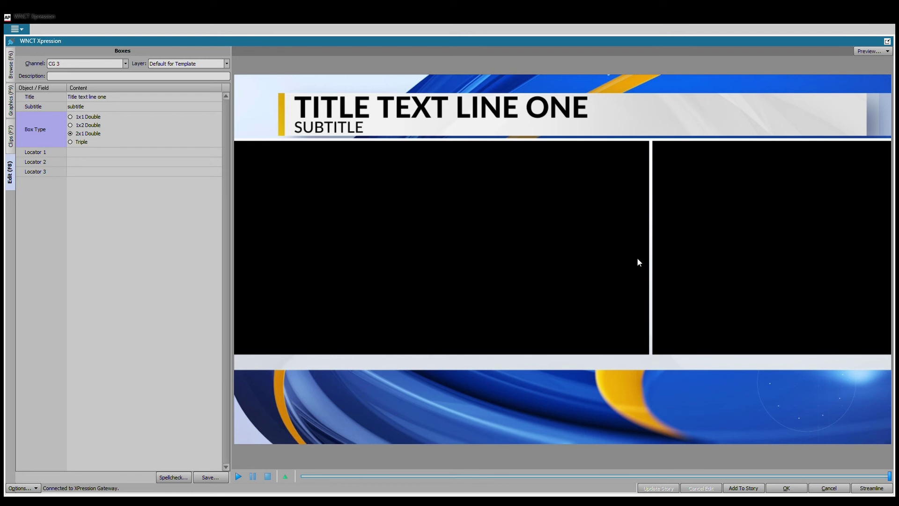
Enter 'location' as the Locator 1 text of the Boxes graphic.
click(80, 156)
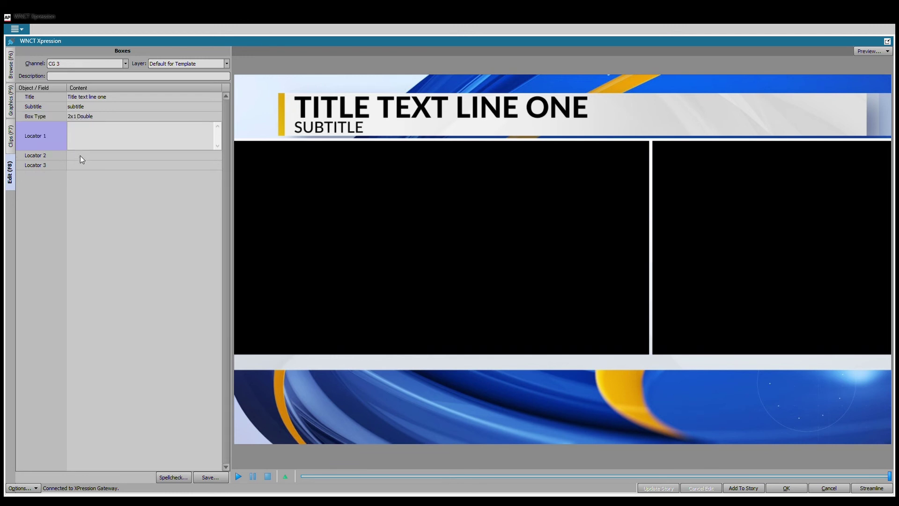
text(location)
click(82, 112)
Set Box Type back to 1x1 Double and return to the template thumbnails.
click(85, 133)
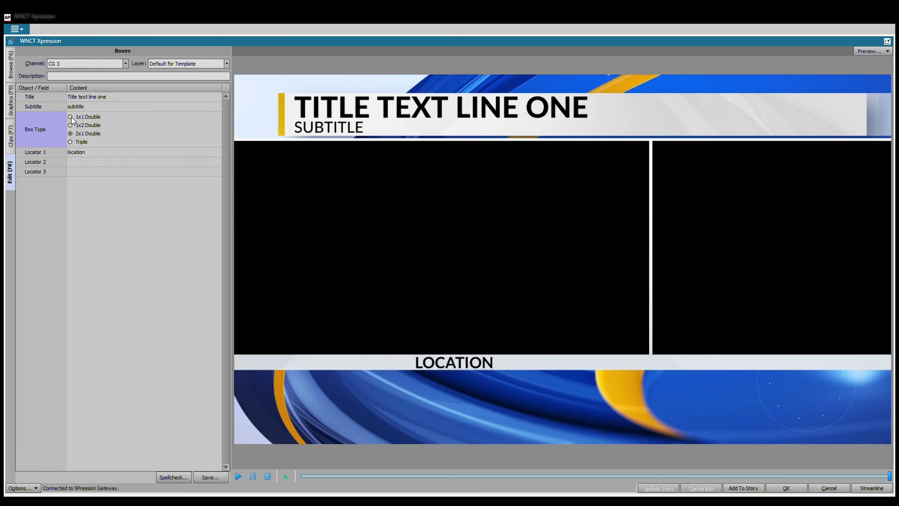
click(70, 117)
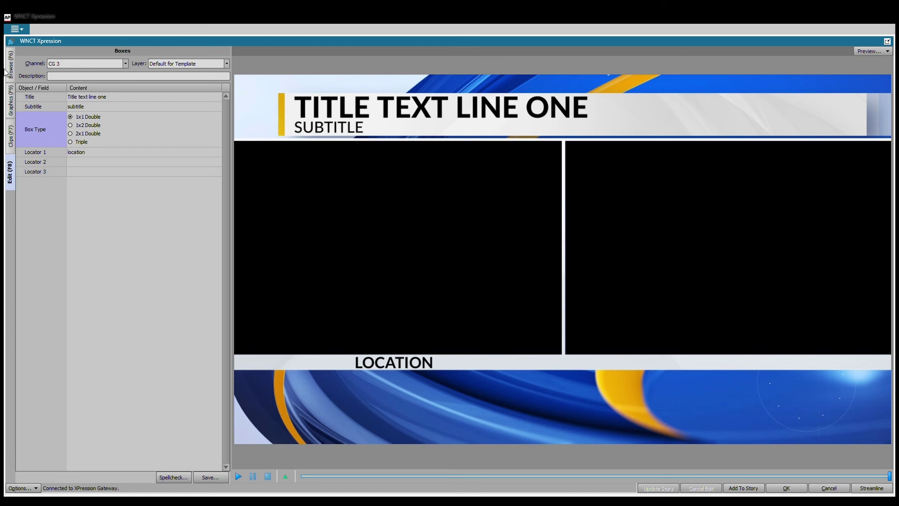
click(10, 100)
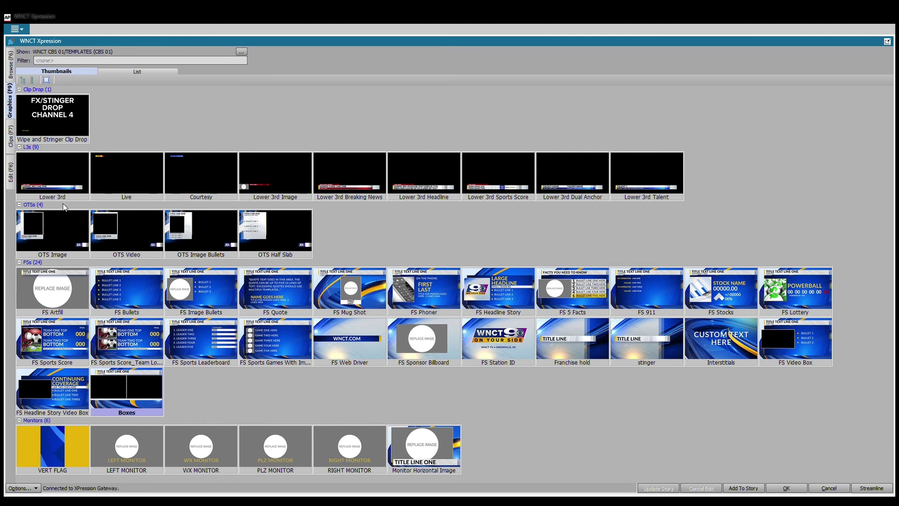
Open the Lower 3rd, set Line 1 to 'Chris is not good at video', and clear Line 2 and Tab Text.
click(64, 170)
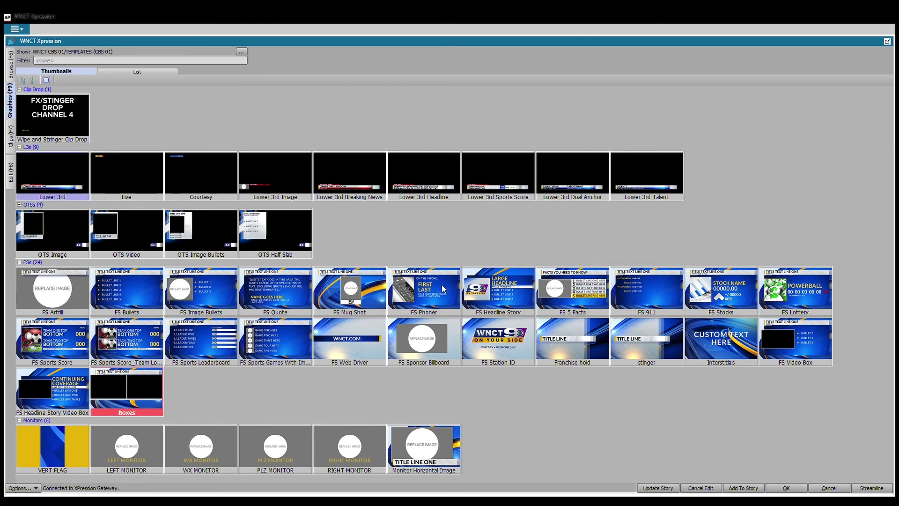
key(F8)
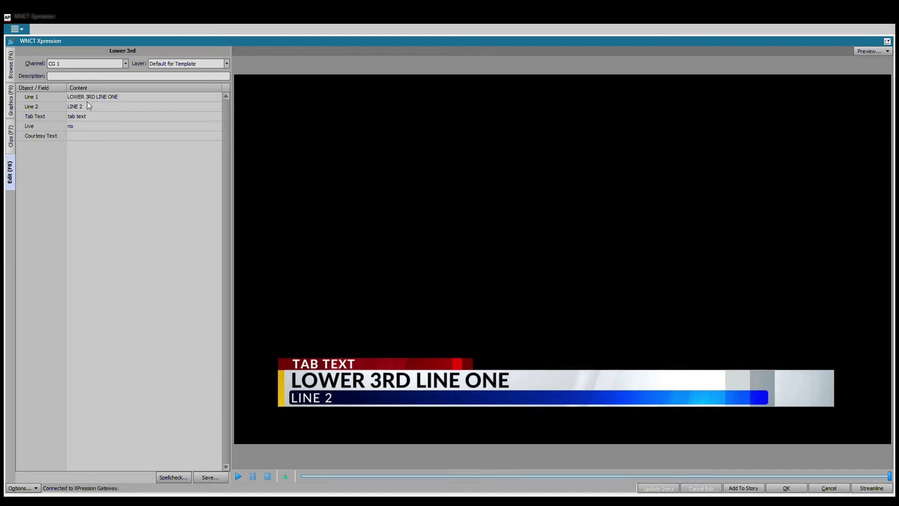
click(99, 99)
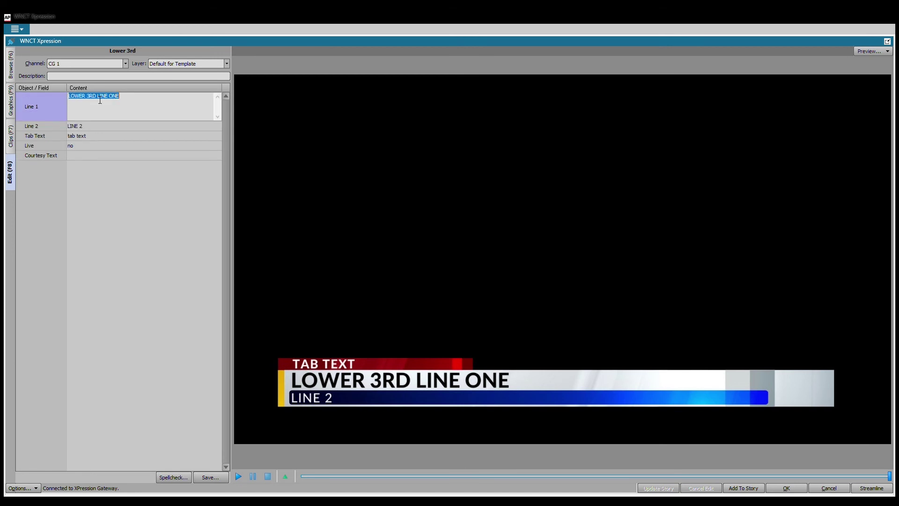
text(Chris is not g)
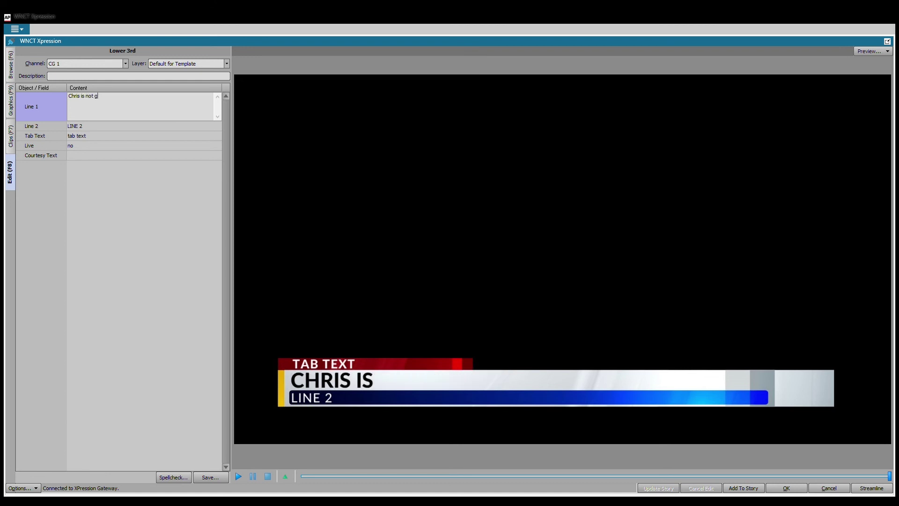
text(ood at videos)
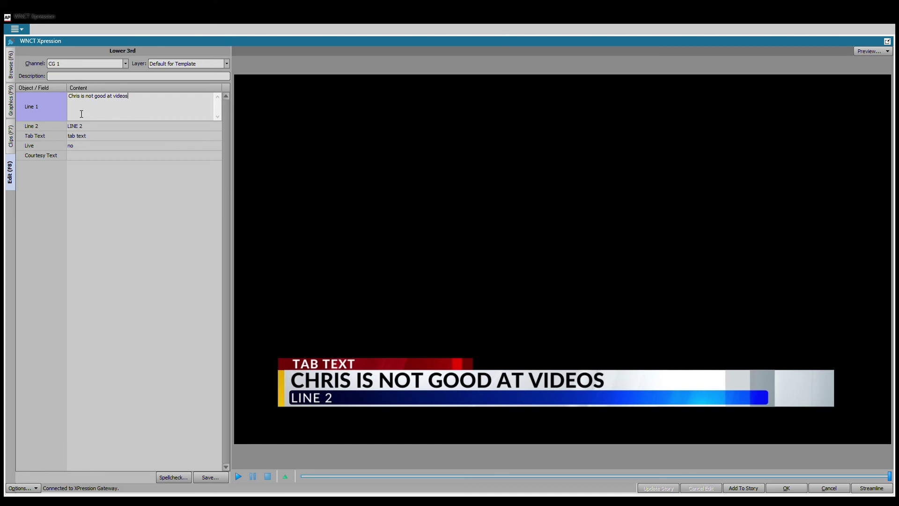
click(88, 127)
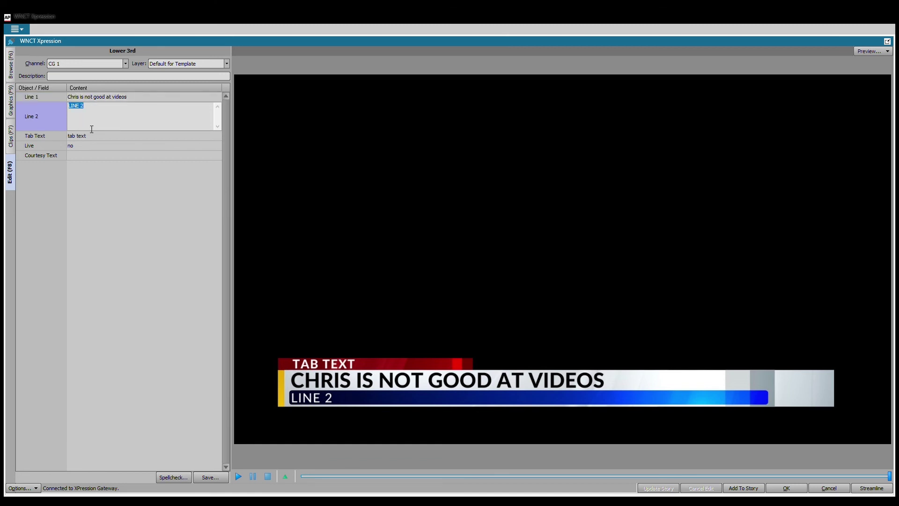
key(Delete)
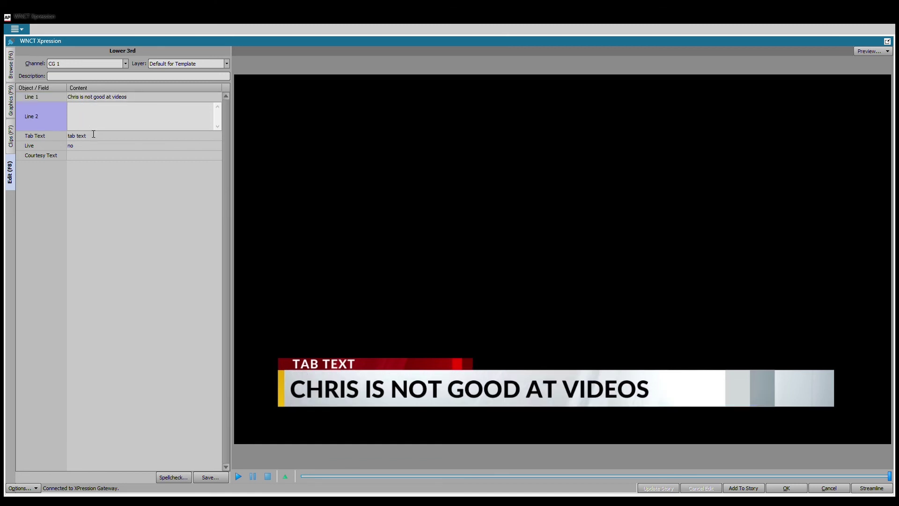
click(93, 137)
key(Delete)
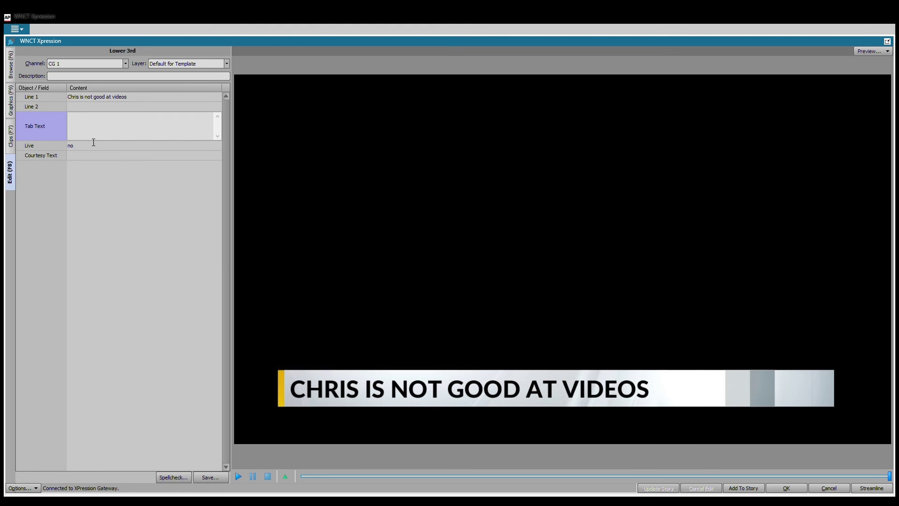
Save the Lower 3rd to the user's User Favorites folder under a name matching Line 1.
click(211, 478)
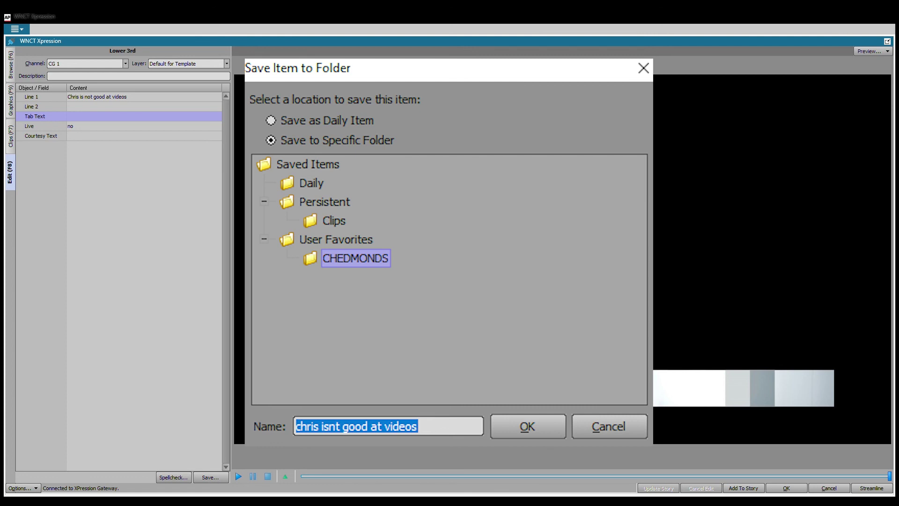
key(Return)
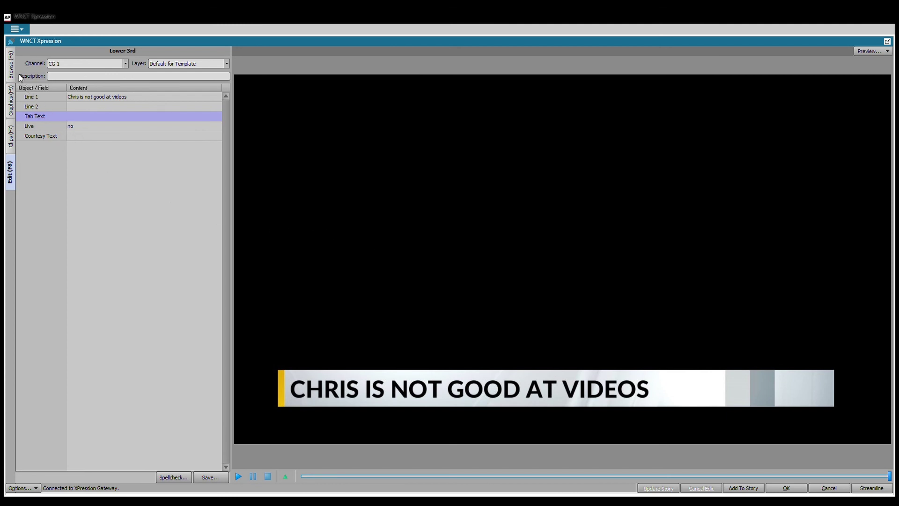
In Browse, expand User Favorites, open the user's folder and double-click the saved Lower 3rd.
click(12, 67)
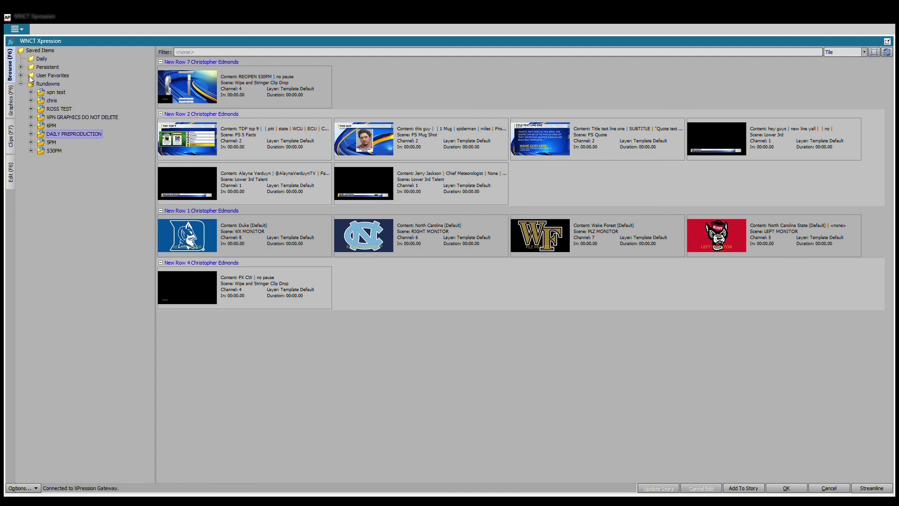
click(34, 76)
click(21, 75)
click(48, 84)
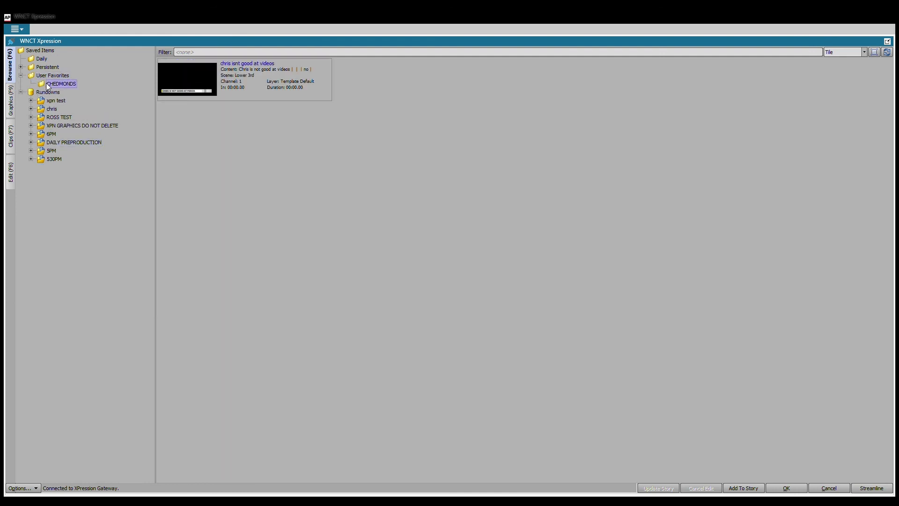
double_click(203, 84)
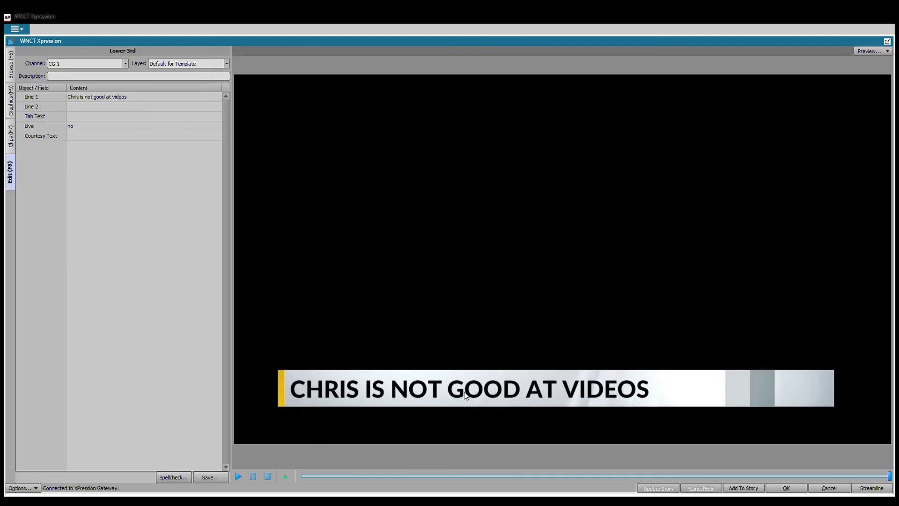